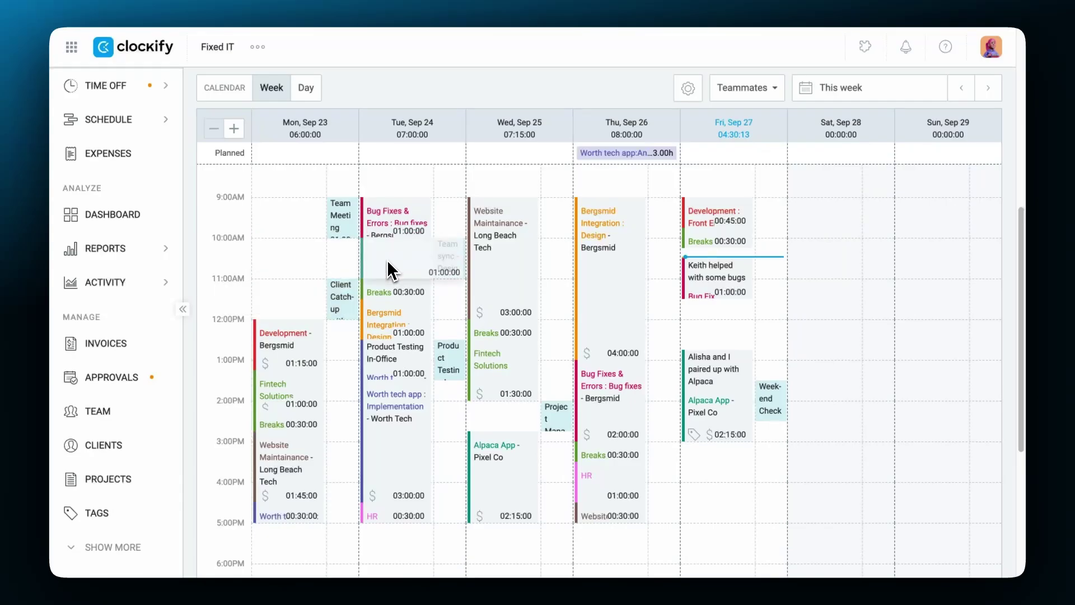
- Move an entry to Tuesday 10:00 and bring up the Sep 23–29 week calendar
left_click_drag(387, 262, 387, 260)
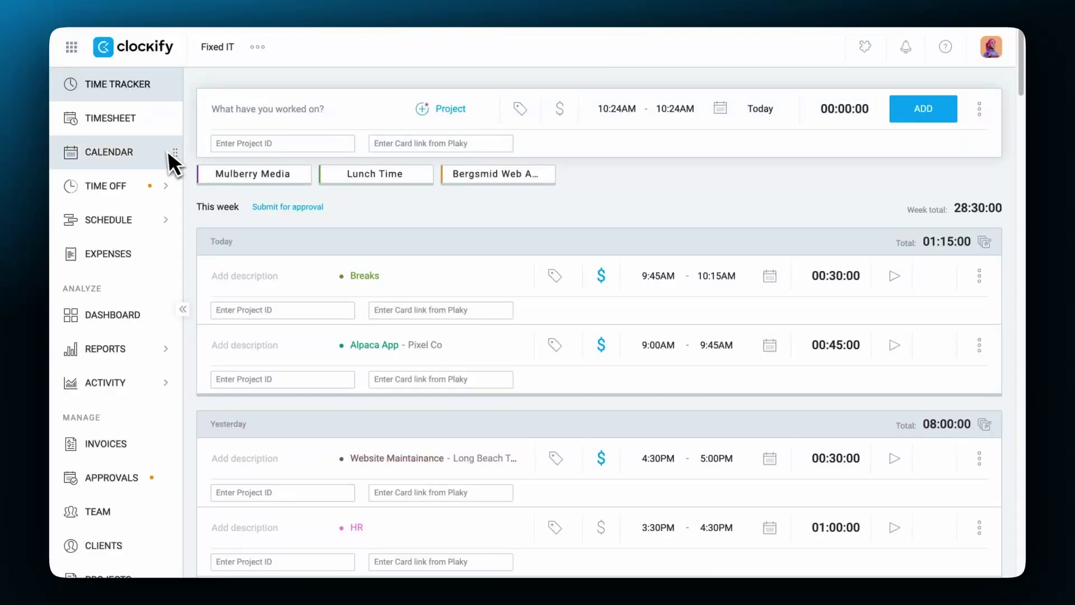
left_click(160, 151)
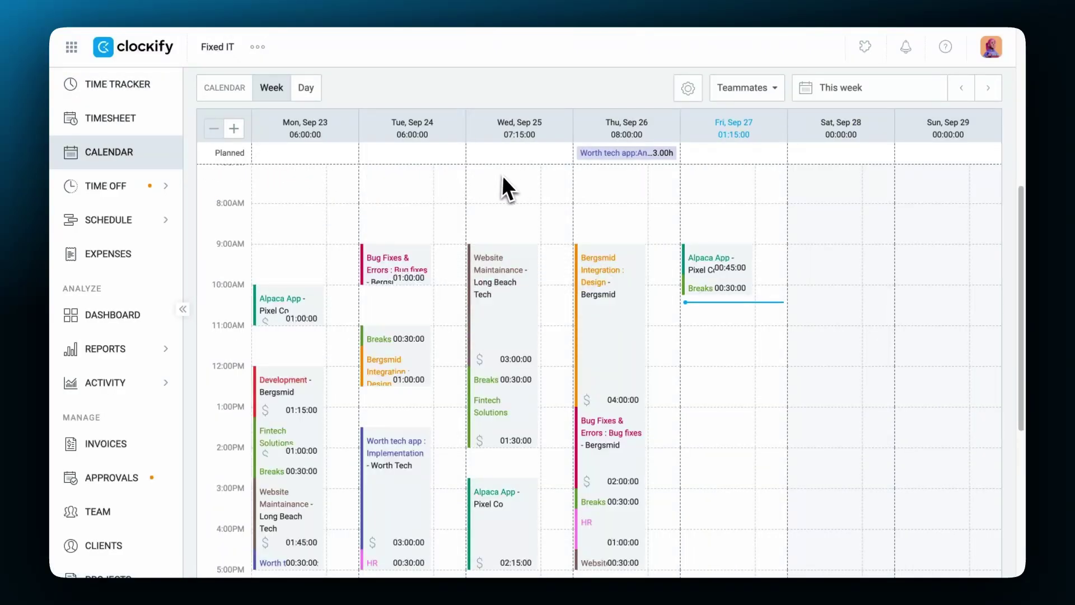
scroll(518, 176, "down", 3)
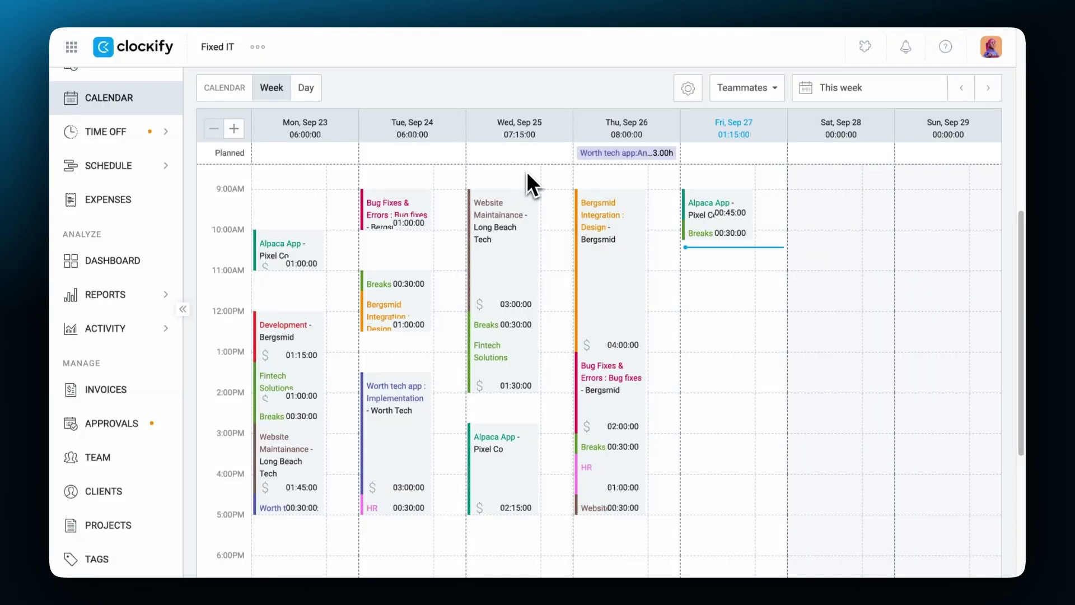
- Connect a Google account's calendar in calendar settings so events like Team Meeting appear
left_click(682, 88)
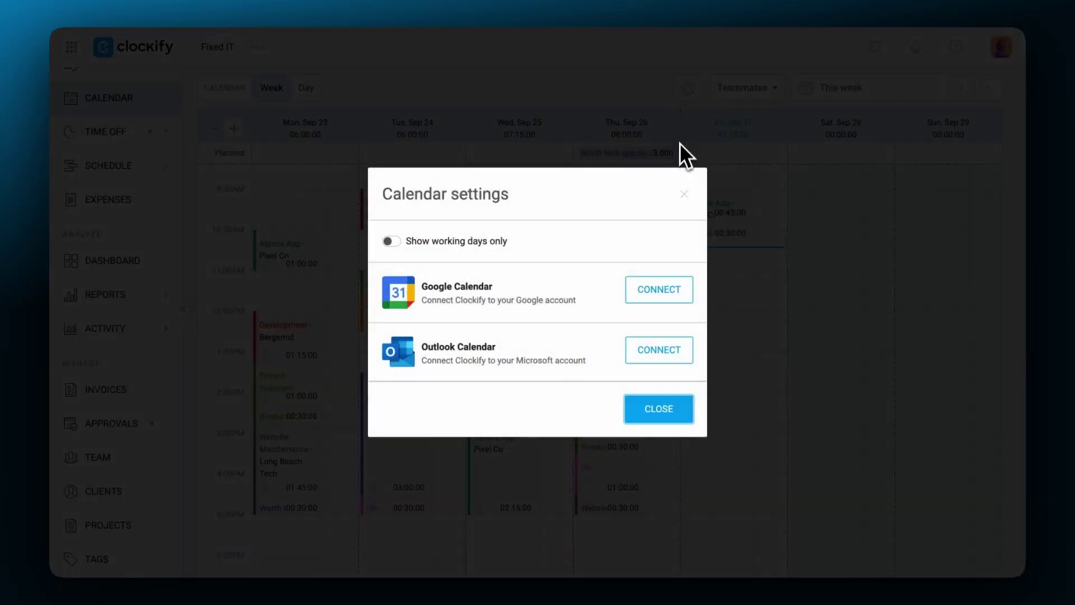
left_click(667, 281)
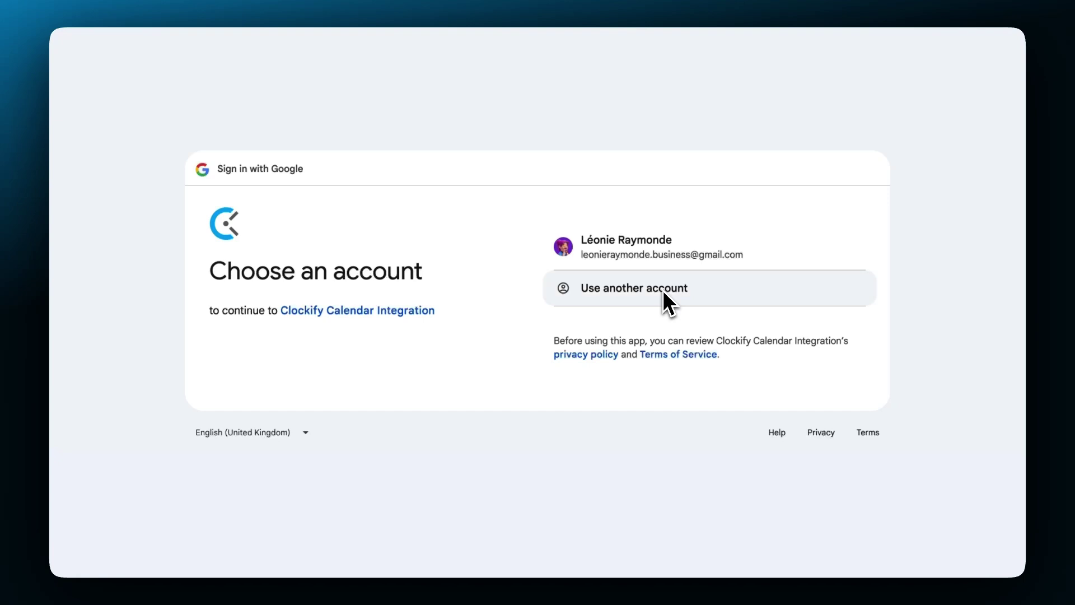
left_click(694, 251)
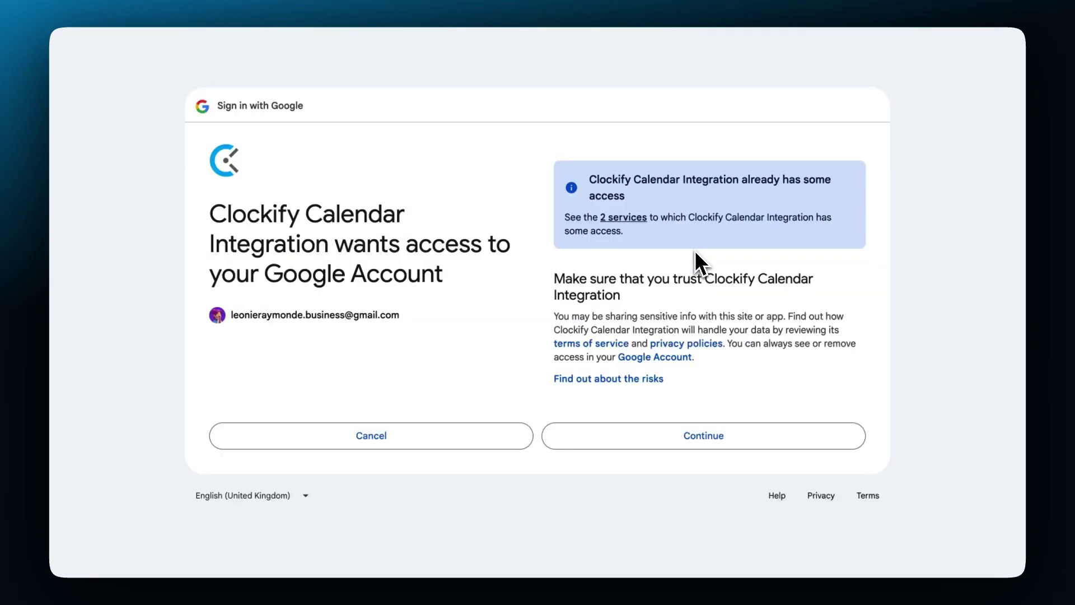
left_click(706, 435)
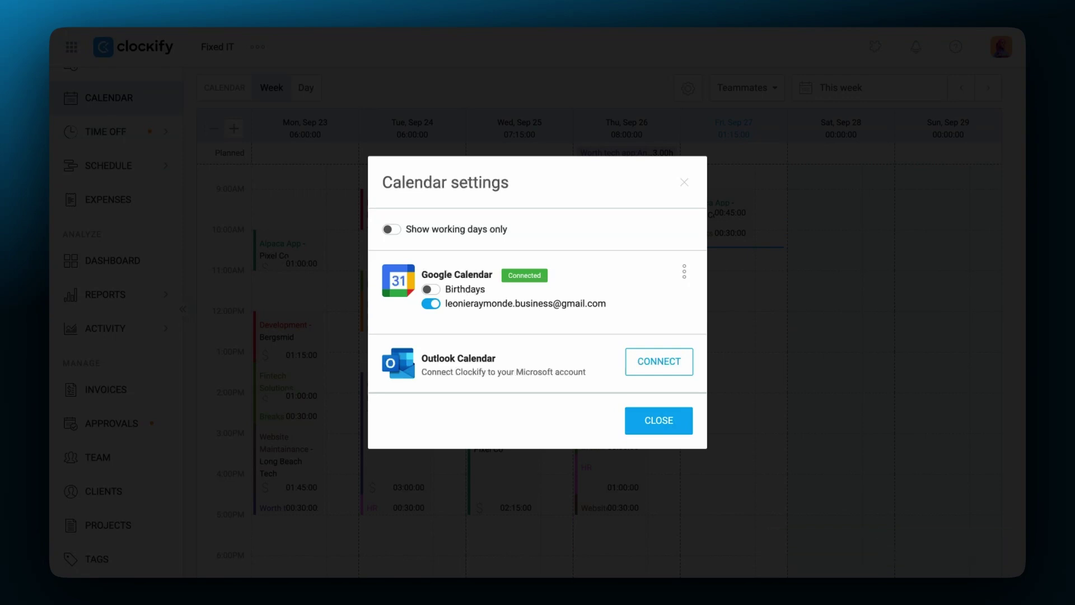
left_click(686, 423)
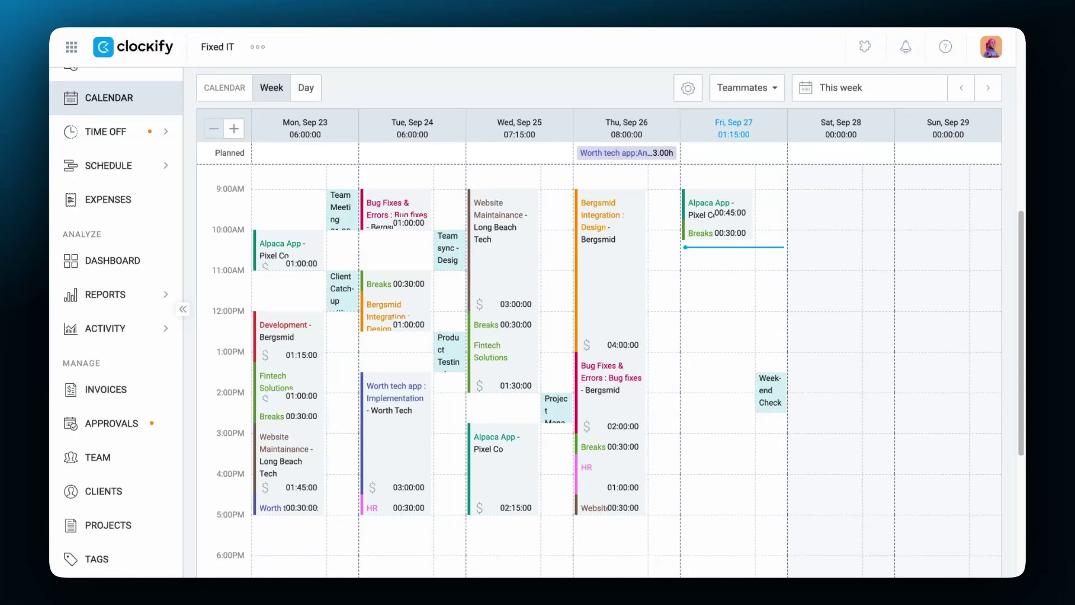
- Time the Team sync event, assign it to Bergsmid Integration, and stop it at 00:00:13
left_click(442, 264)
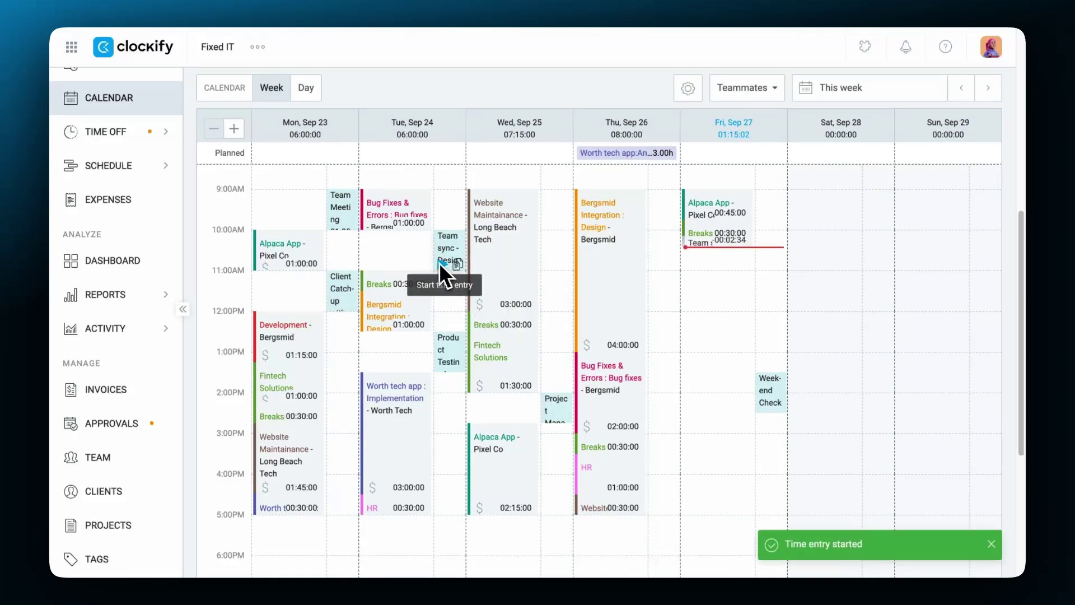
left_click(125, 99)
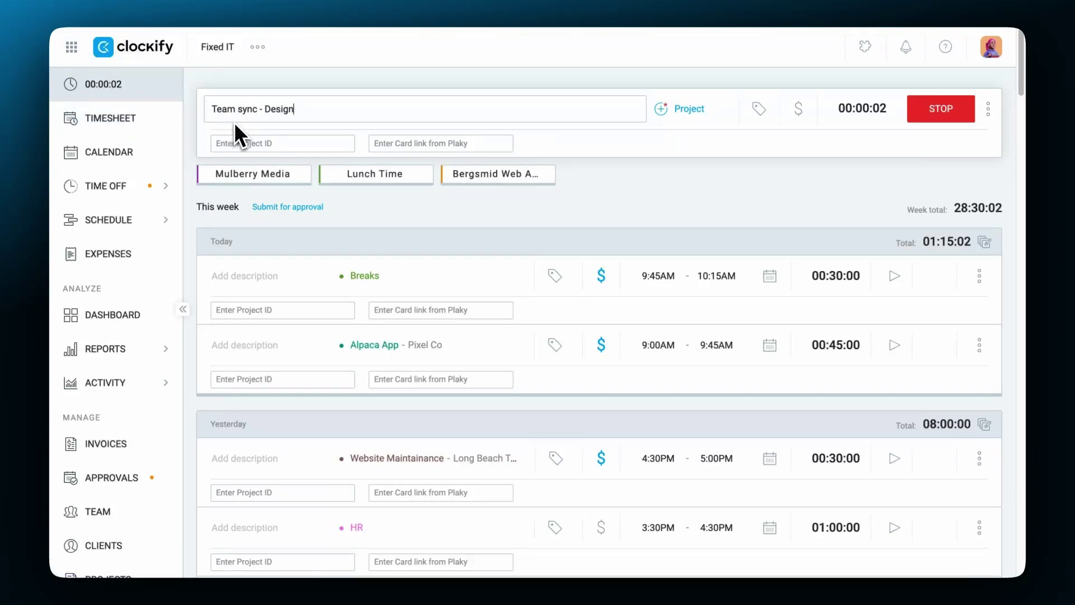
left_click(684, 111)
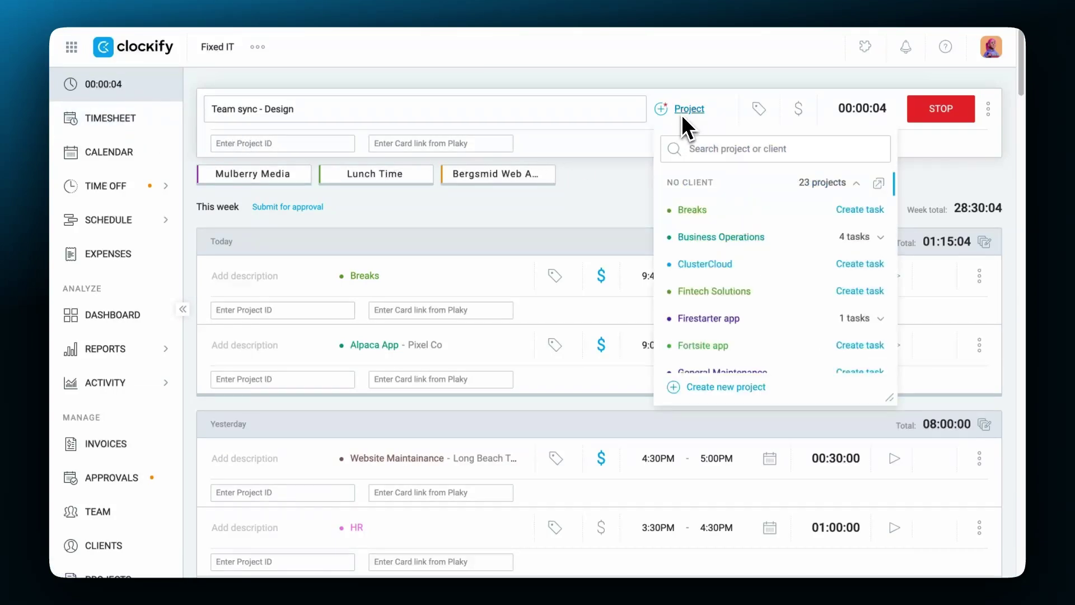
type("ber")
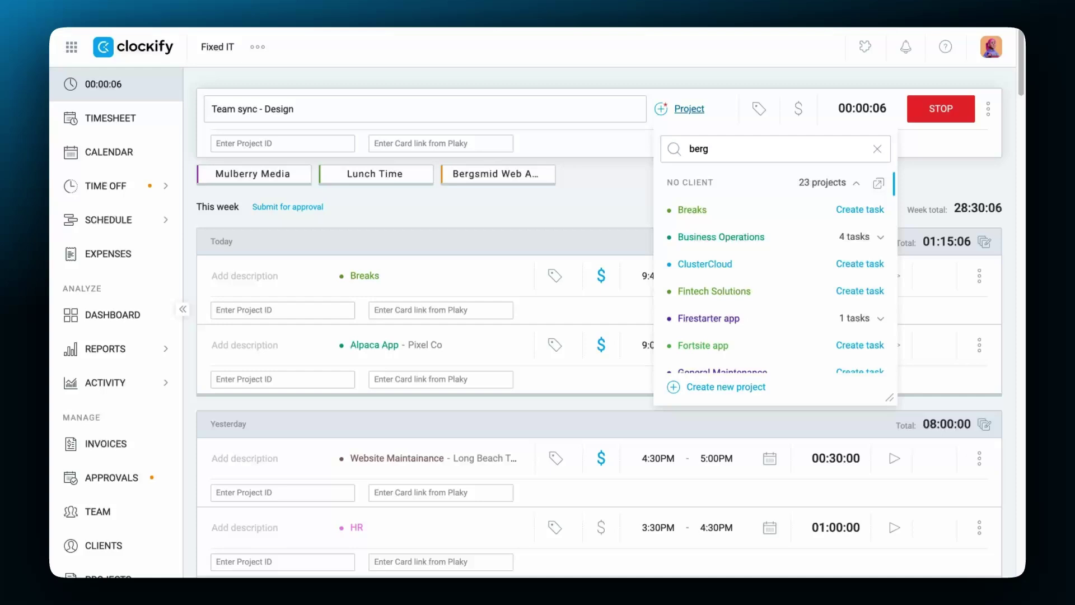
type("g")
left_click(731, 205)
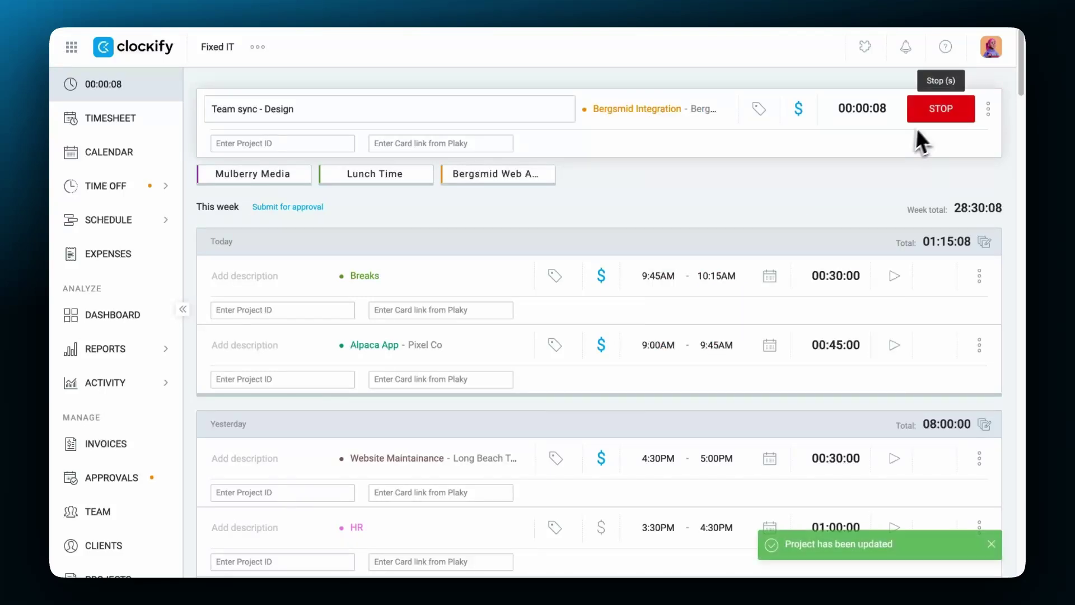
left_click(952, 108)
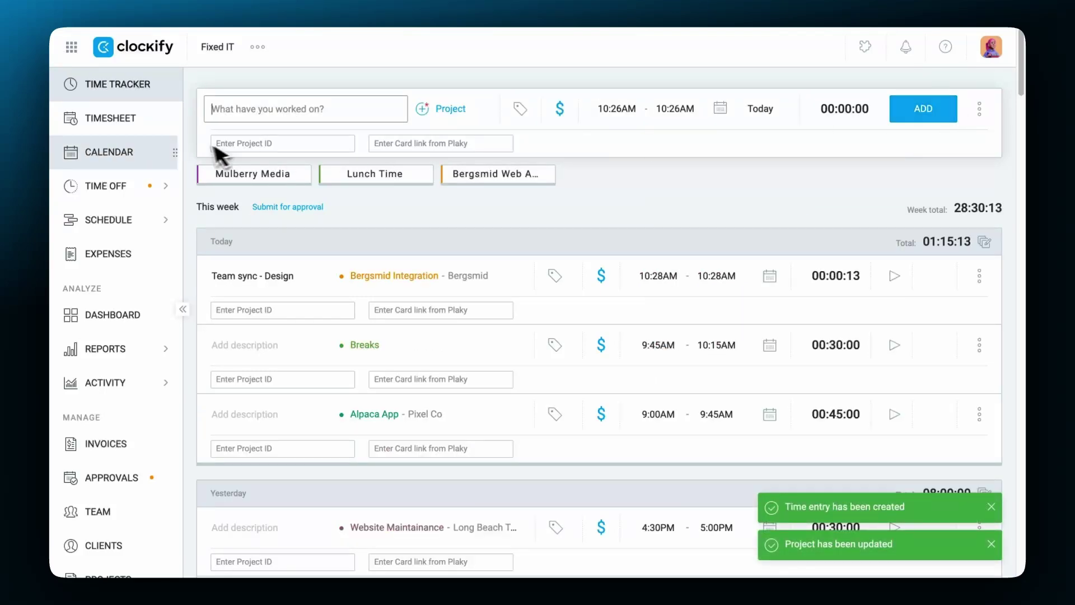
left_click(147, 146)
- Copy the Product Testing event into a Tuesday 12:30–1:30 PM entry on Worth tech app
mouse_move(176, 180)
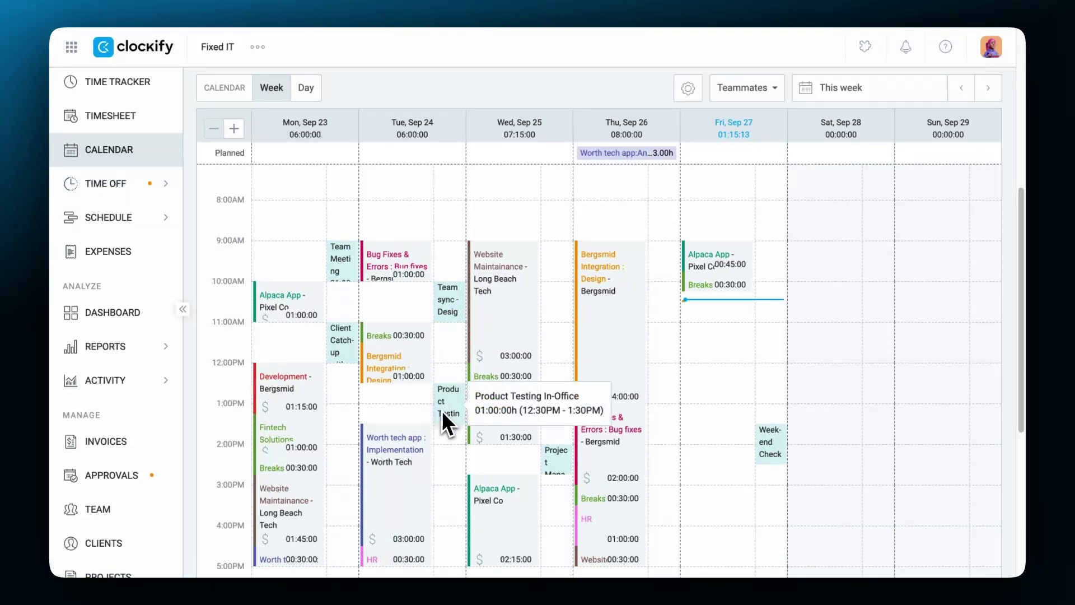
left_click(453, 419)
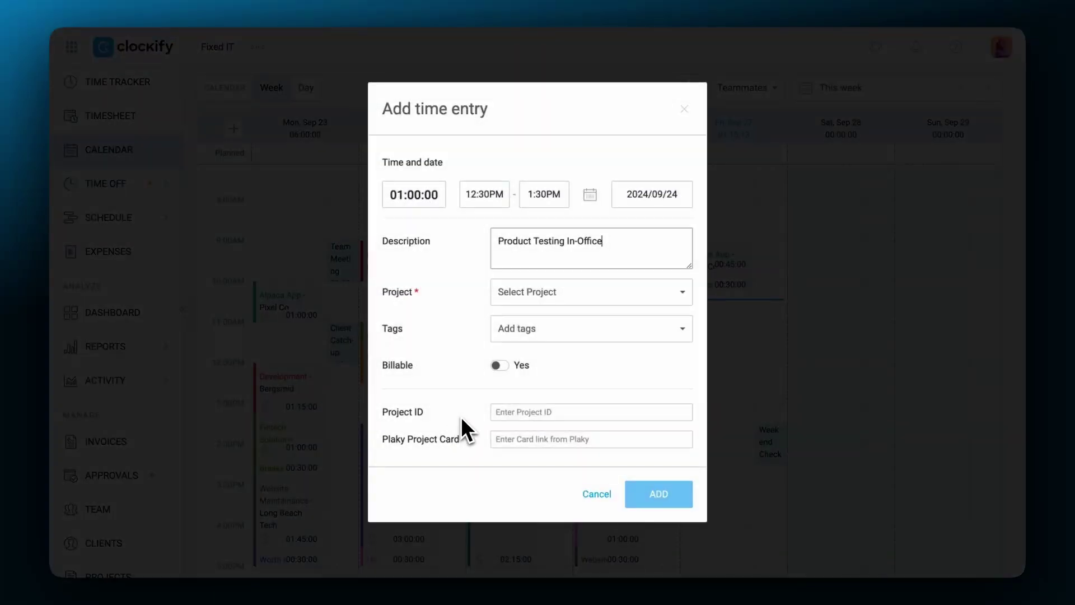
left_click(578, 300)
type("w")
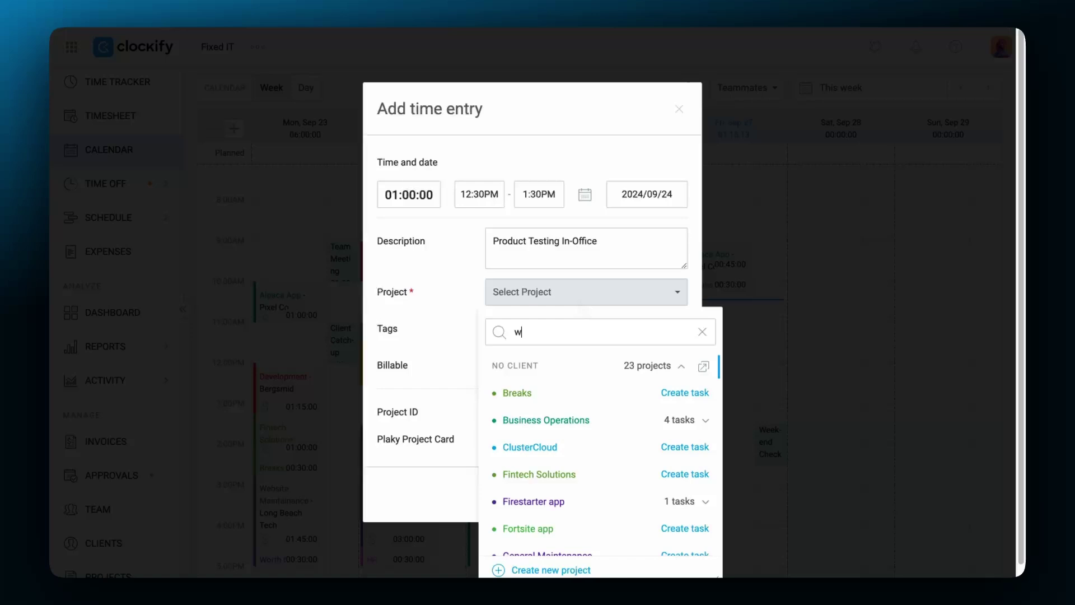
type("orth")
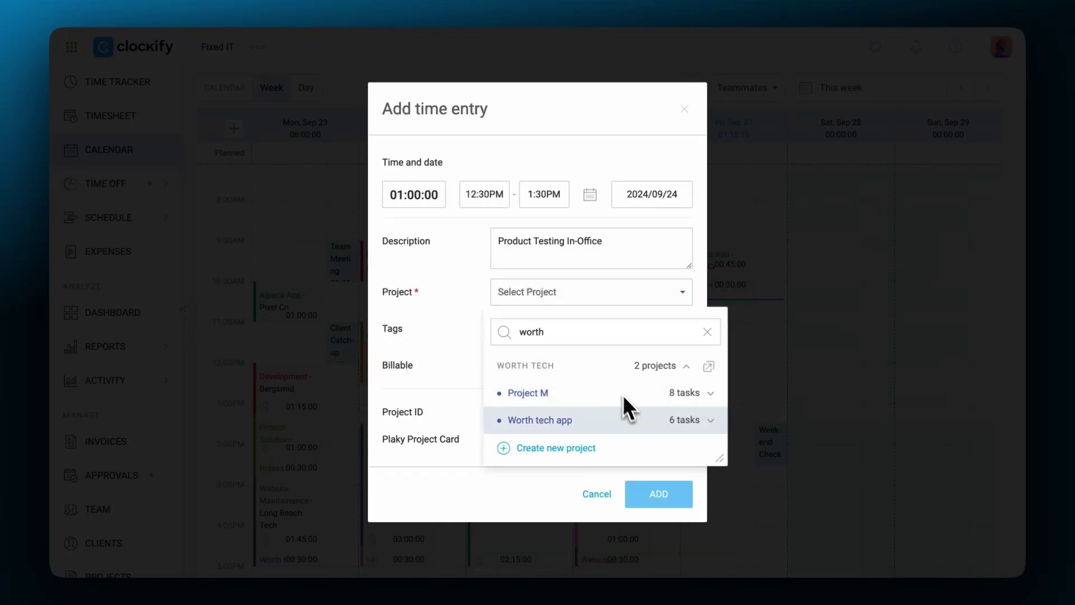
left_click(658, 431)
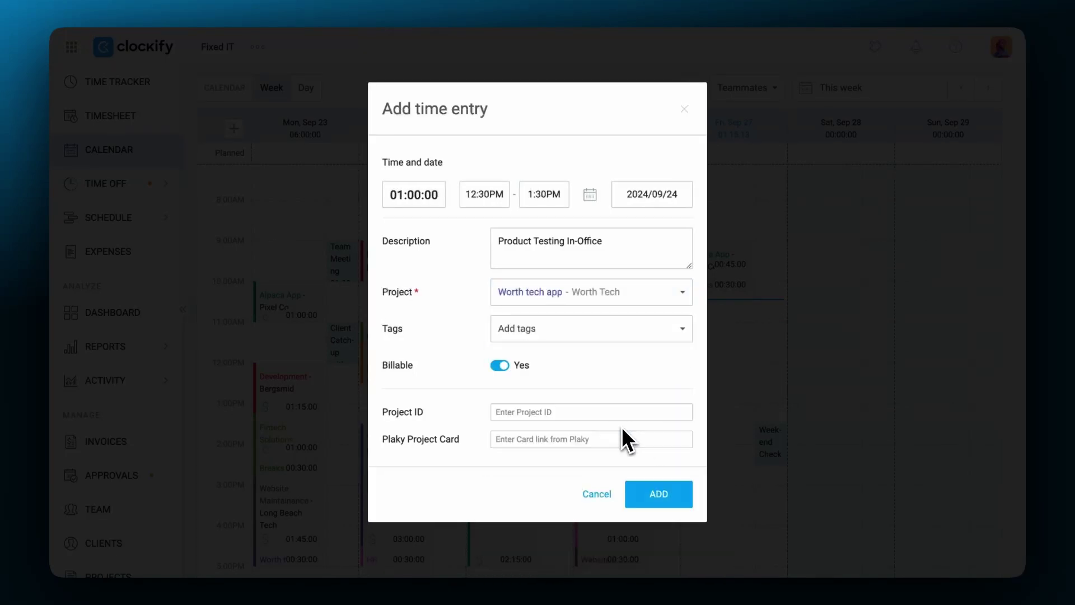
left_click(659, 496)
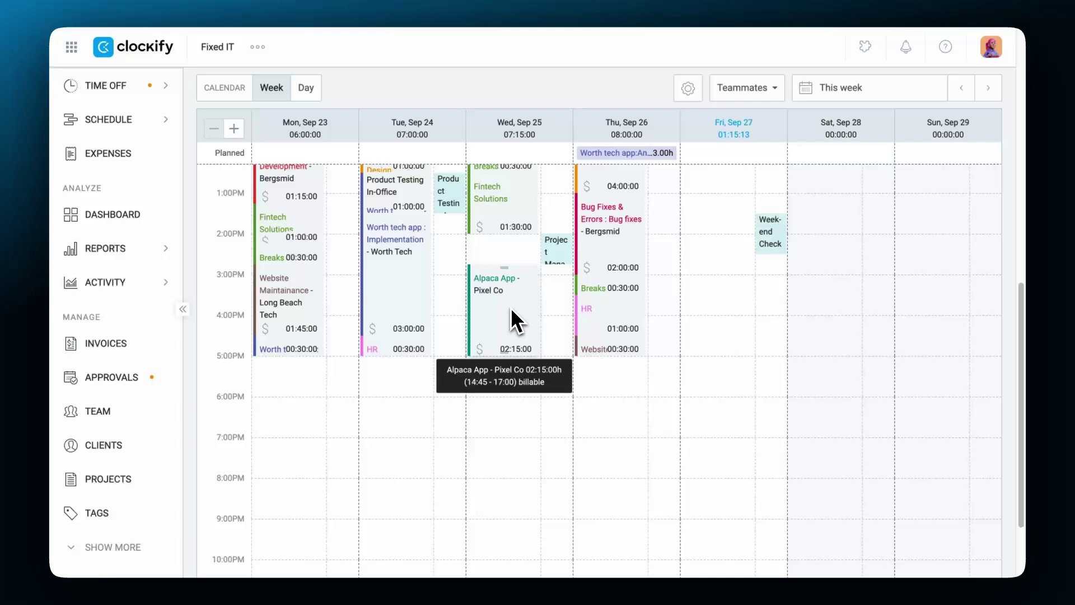
scroll(336, 252, "up", 3)
scroll(118, 185, "up", 2)
left_click(126, 131)
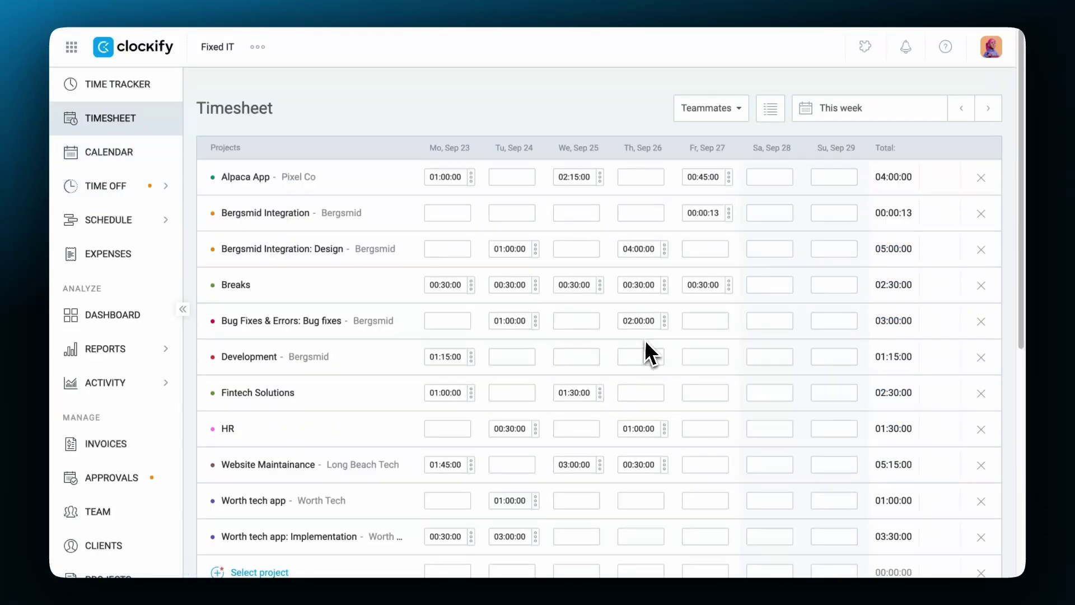
scroll(645, 339, "down", 1)
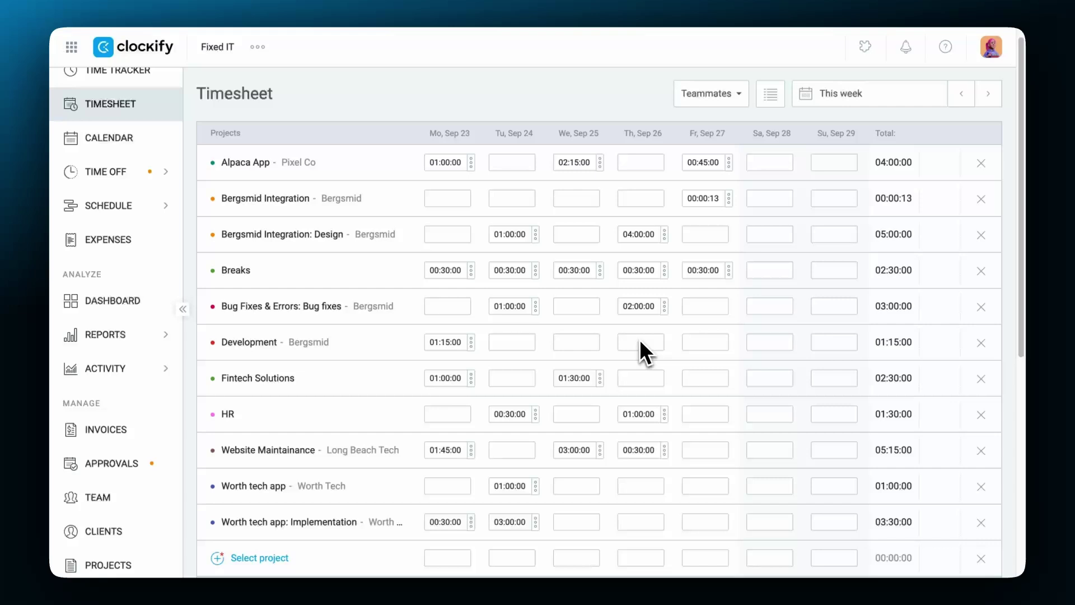
left_click(156, 151)
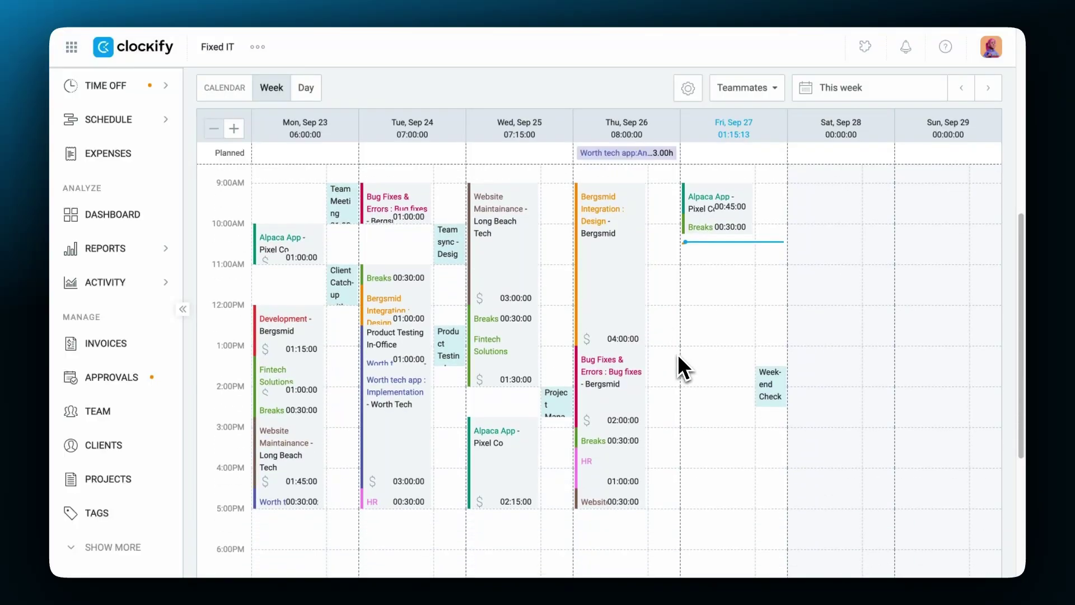
- Add a Friday 11:30 AM–12:30 PM bug-help entry on the Bug Fixes & Errors project
left_click_drag(717, 317, 707, 290)
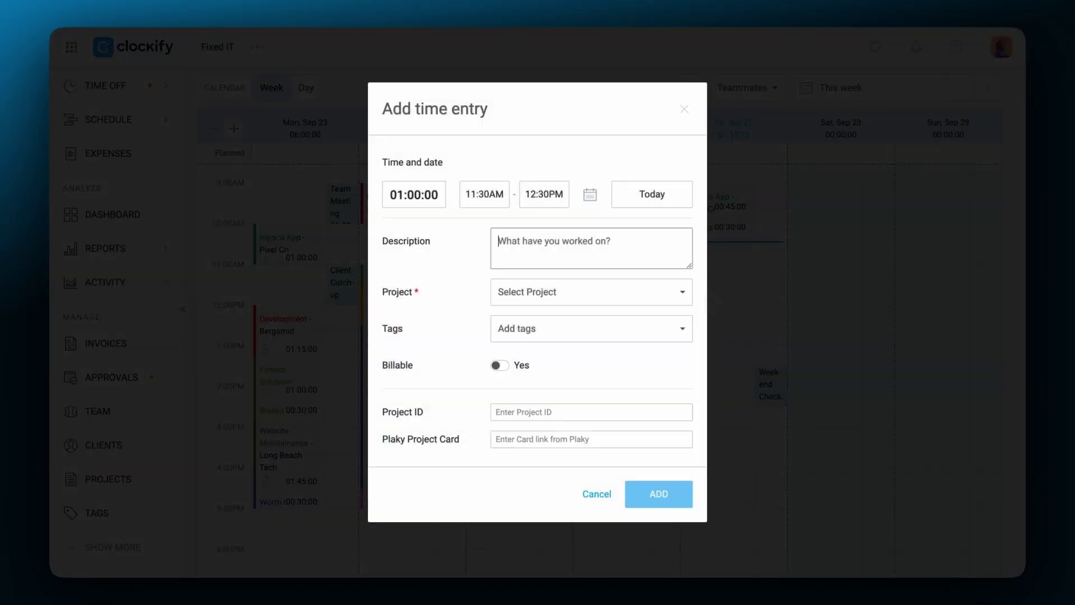
type("Keith helped with some bugs")
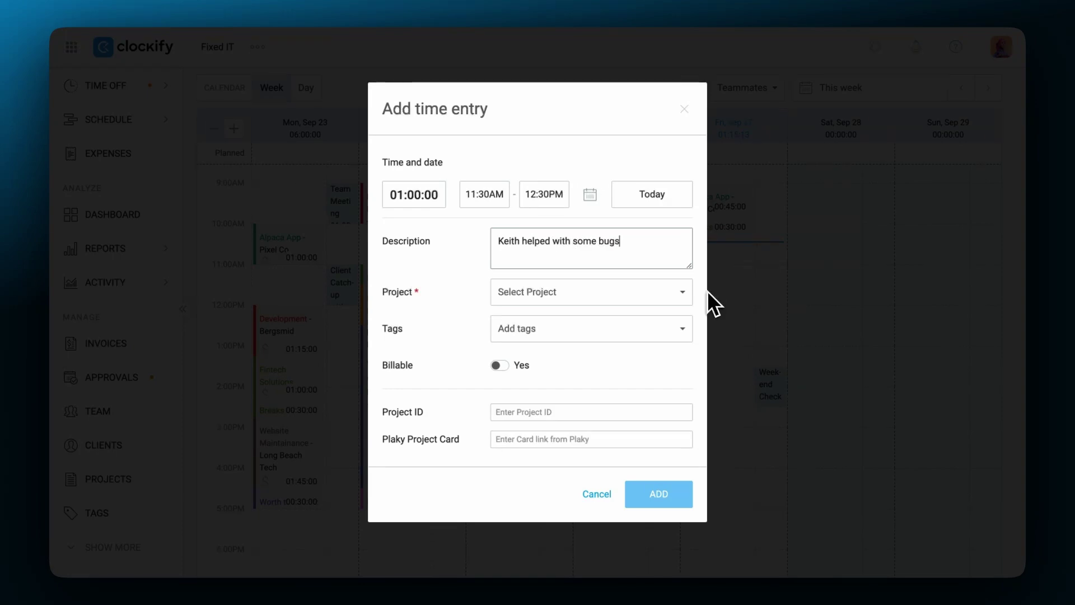
left_click(660, 286)
type("bug")
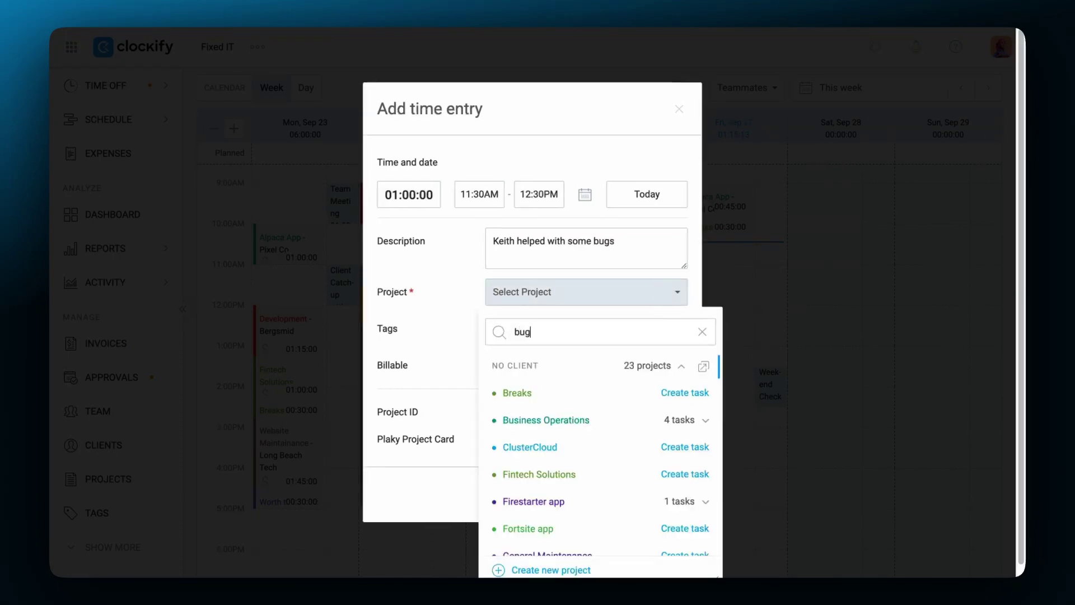
left_click(584, 388)
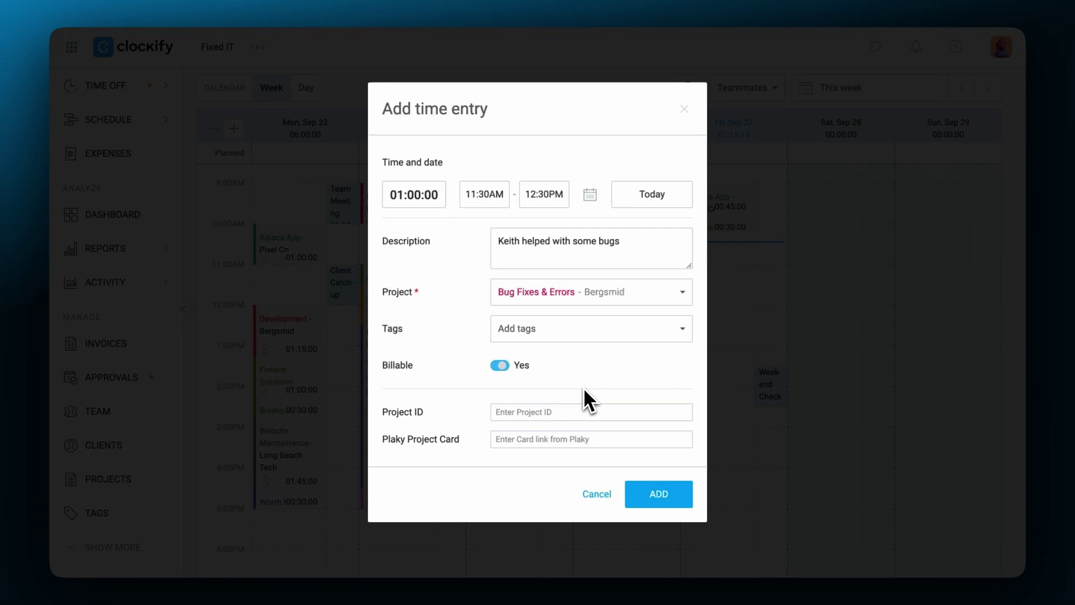
left_click(648, 494)
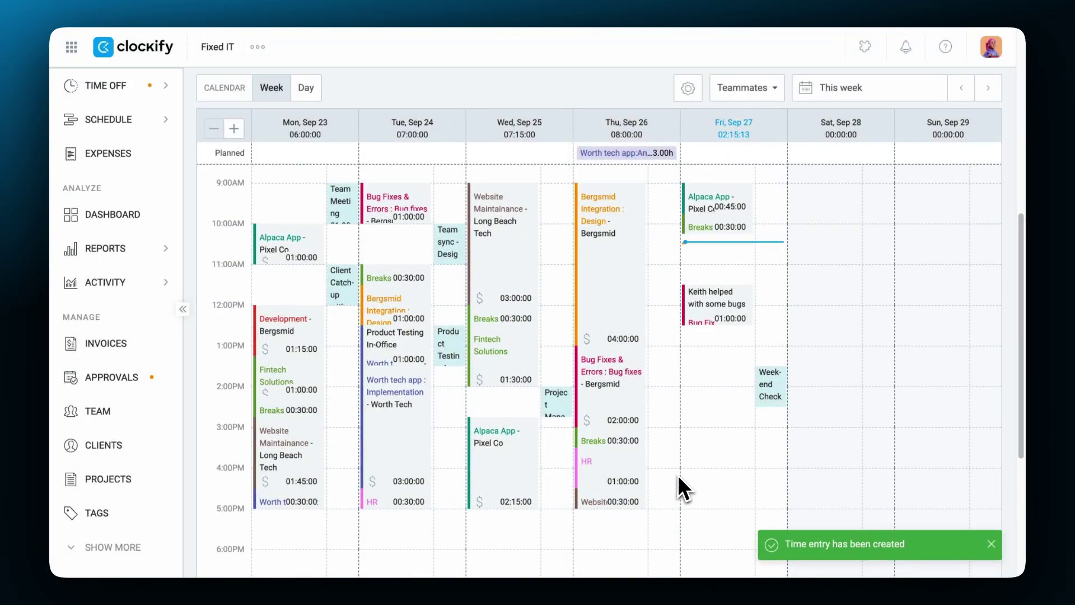
- In the Sep 27 day view, mark a 12:45–3:00 PM entry with the pasted description
left_click(734, 130)
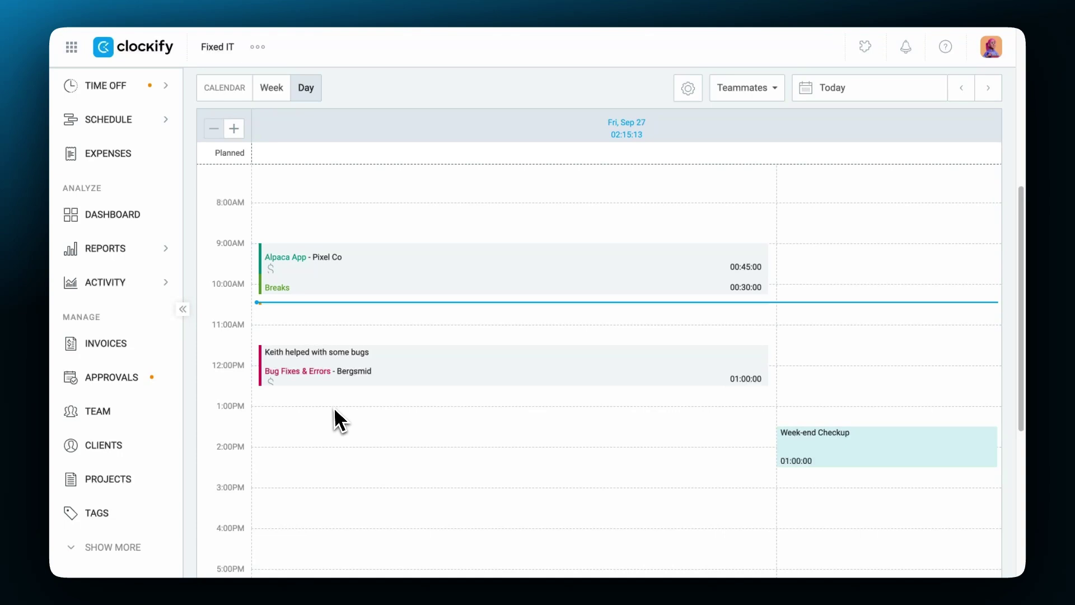
left_click_drag(334, 410, 329, 496)
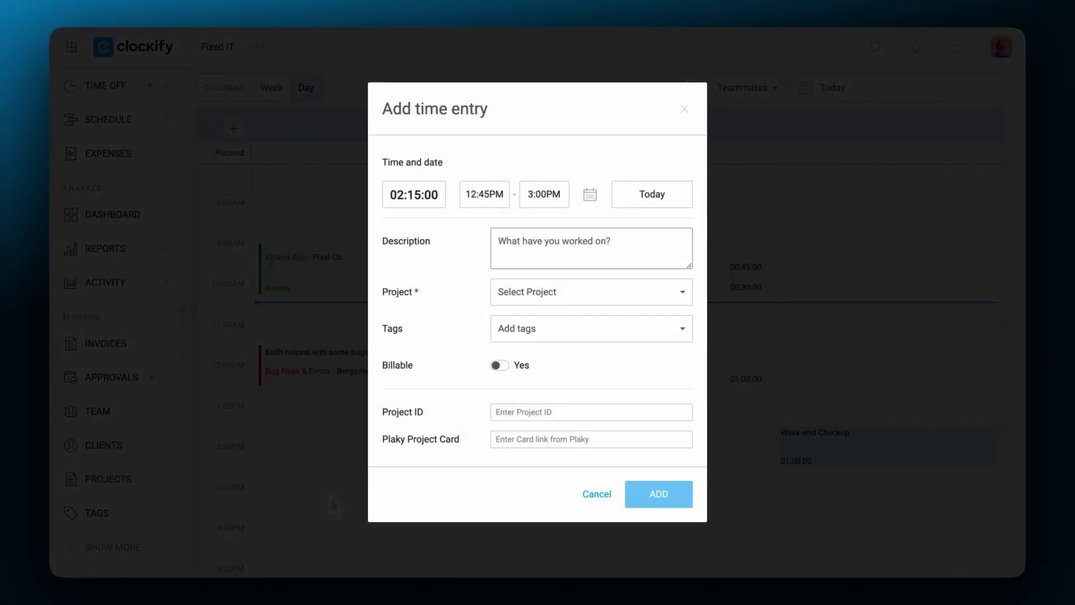
type("Alisha and I paired up with Alpaca")
- Assign the new entry to Alpaca App, tag it Short term, and save it
left_click(574, 300)
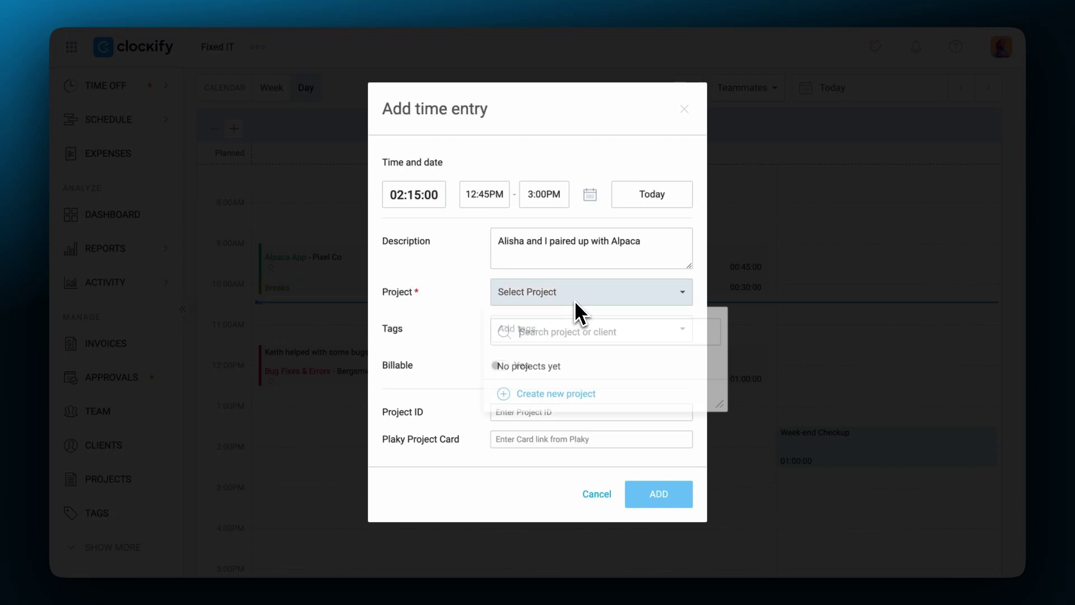
type("alpac")
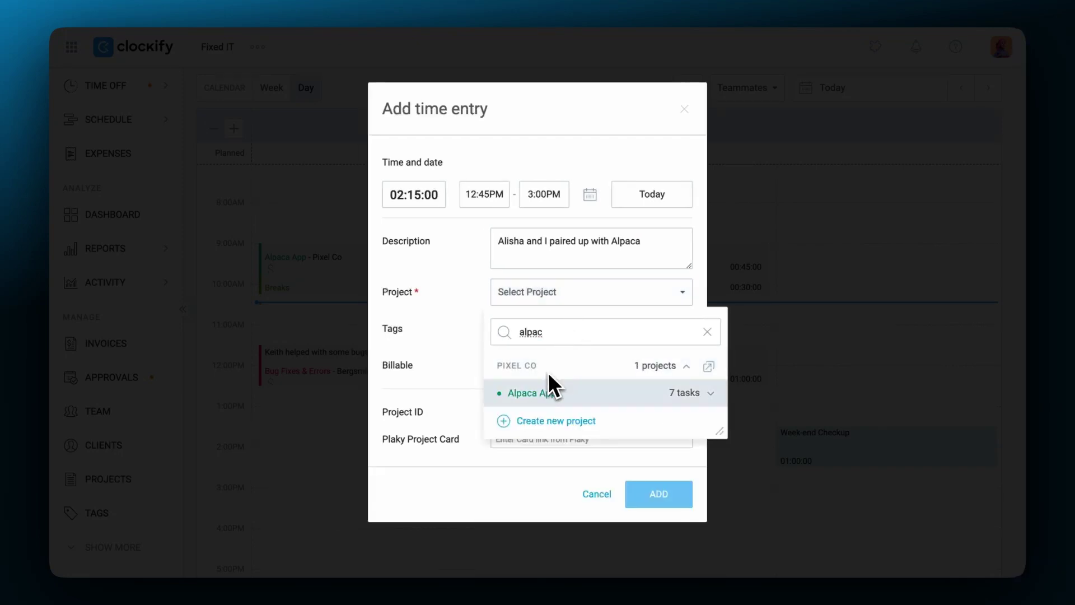
left_click(542, 387)
left_click(603, 330)
scroll(579, 499, "down", 3)
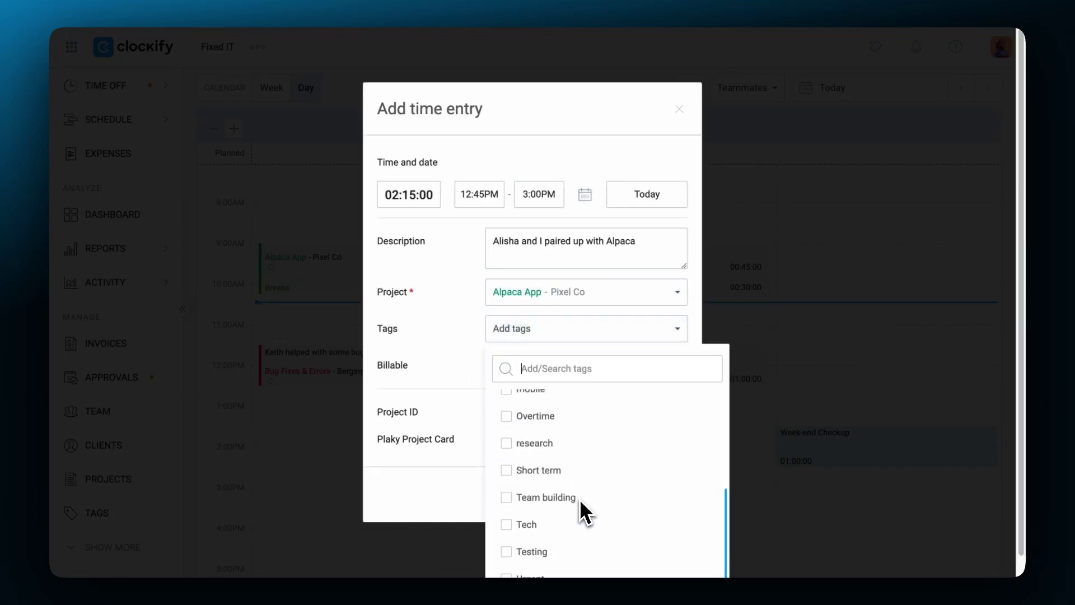
left_click(542, 472)
left_click(583, 352)
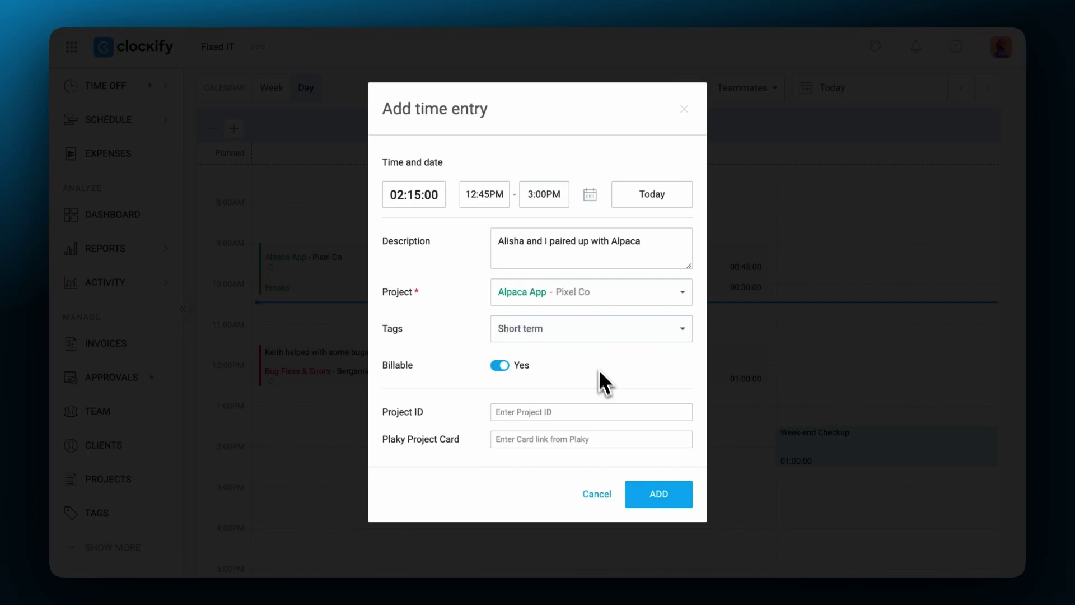
left_click(646, 492)
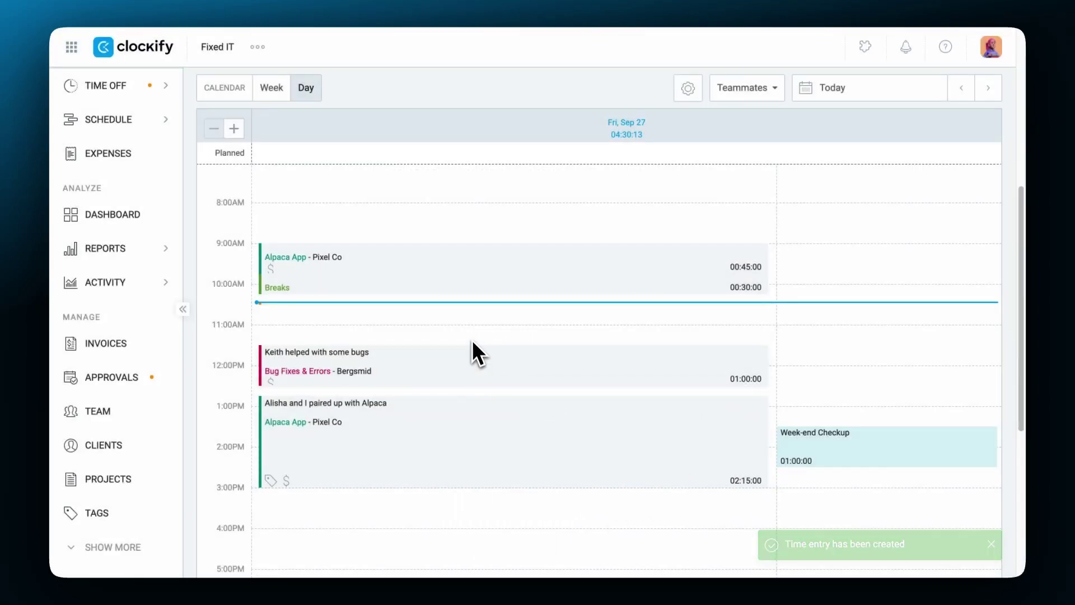
- Move Friday's 9:00 AM entry from Alpaca App to Bergsmid's Development: Front End task
left_click(402, 264)
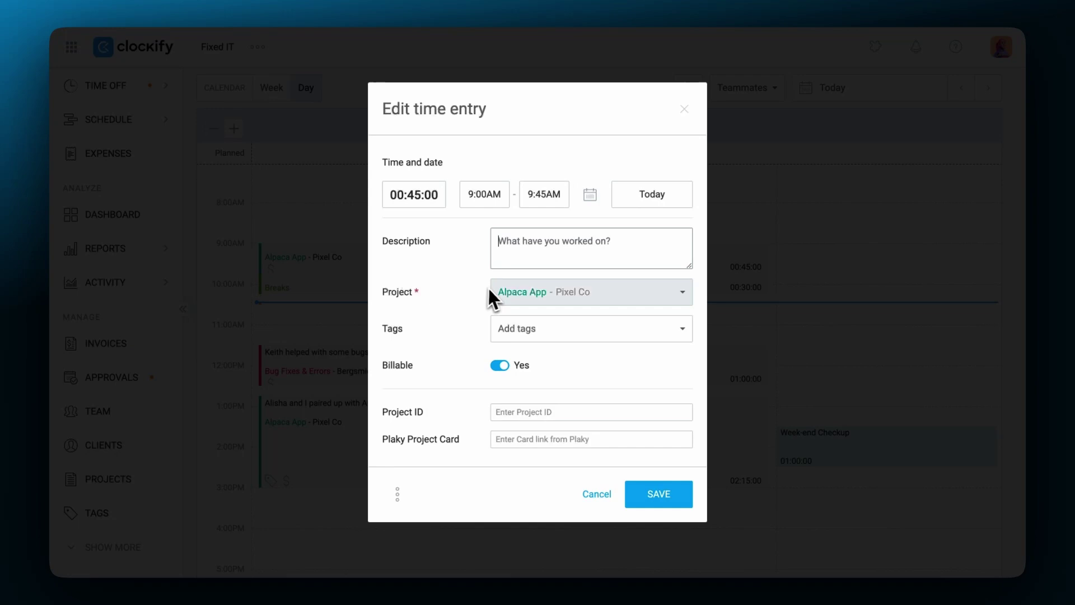
left_click(490, 291)
scroll(571, 380, "down", 6)
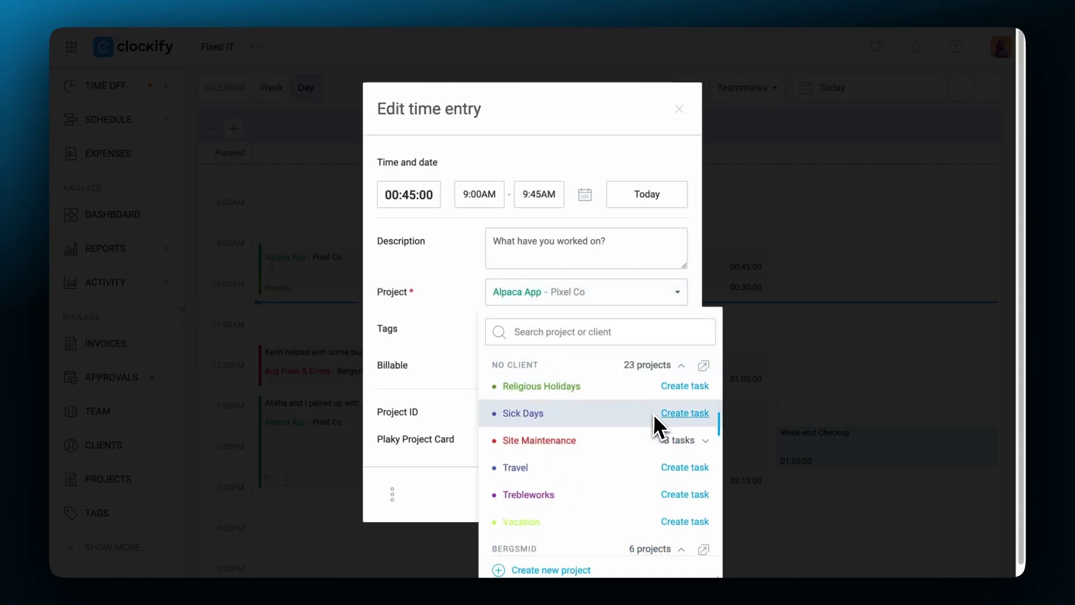
scroll(653, 413, "down", 3)
left_click(679, 398)
left_click(606, 424)
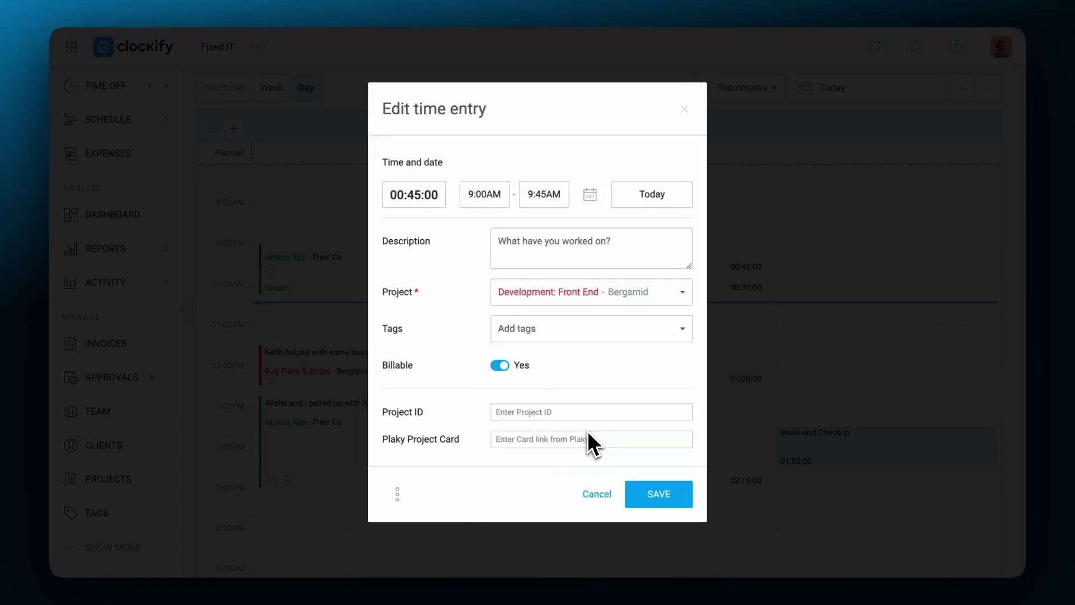
left_click(654, 494)
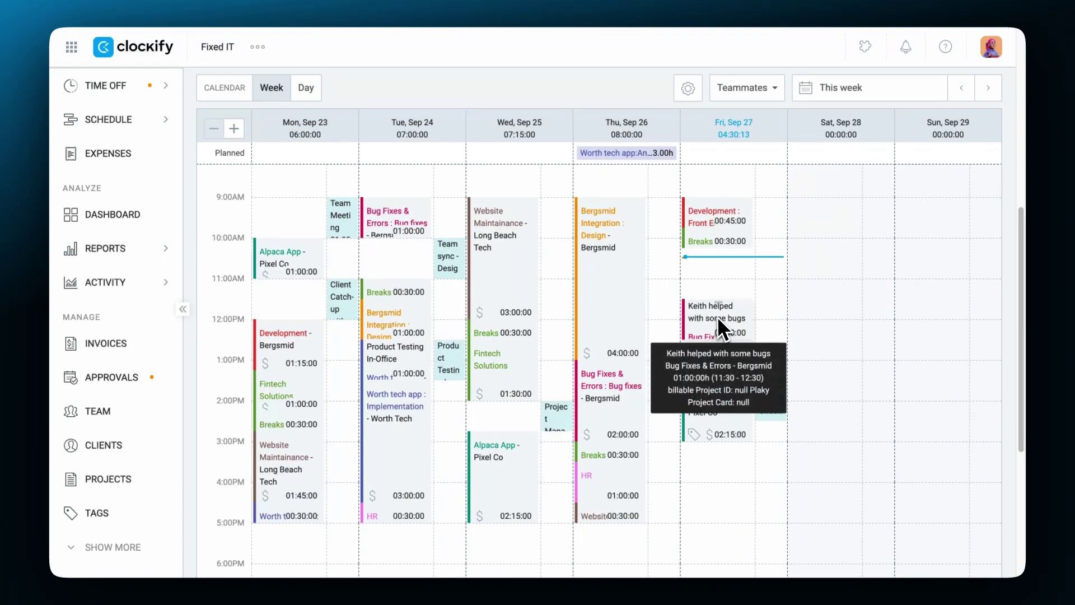
- Shift the bug-fix entry to 10:30, Alpaca App hour to Tuesday 10:00, and copy bug-fix onto Monday
left_click_drag(718, 320, 718, 281)
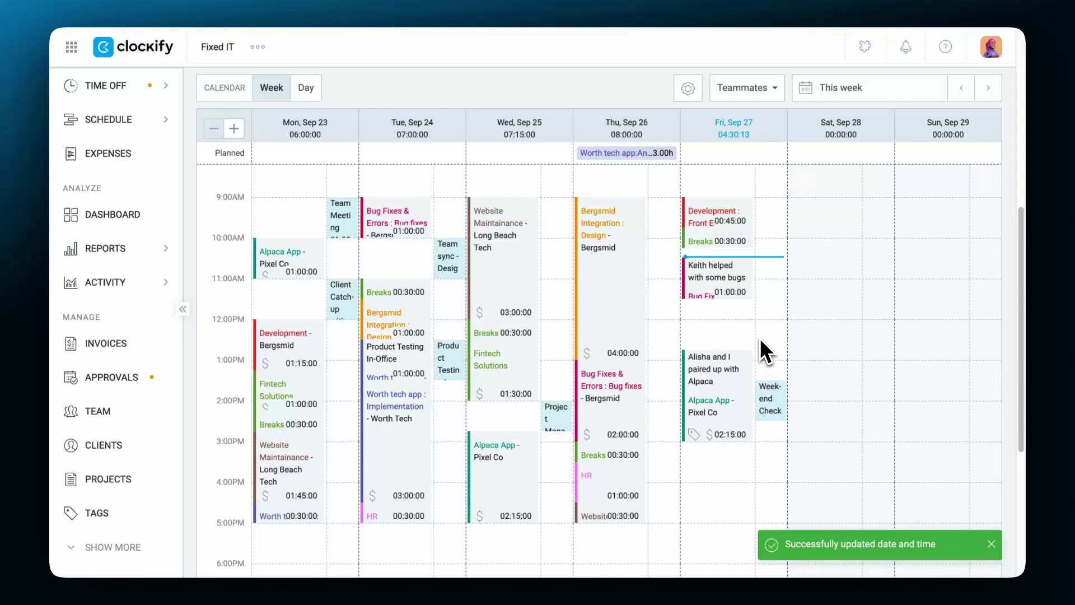
left_click_drag(288, 255, 387, 260)
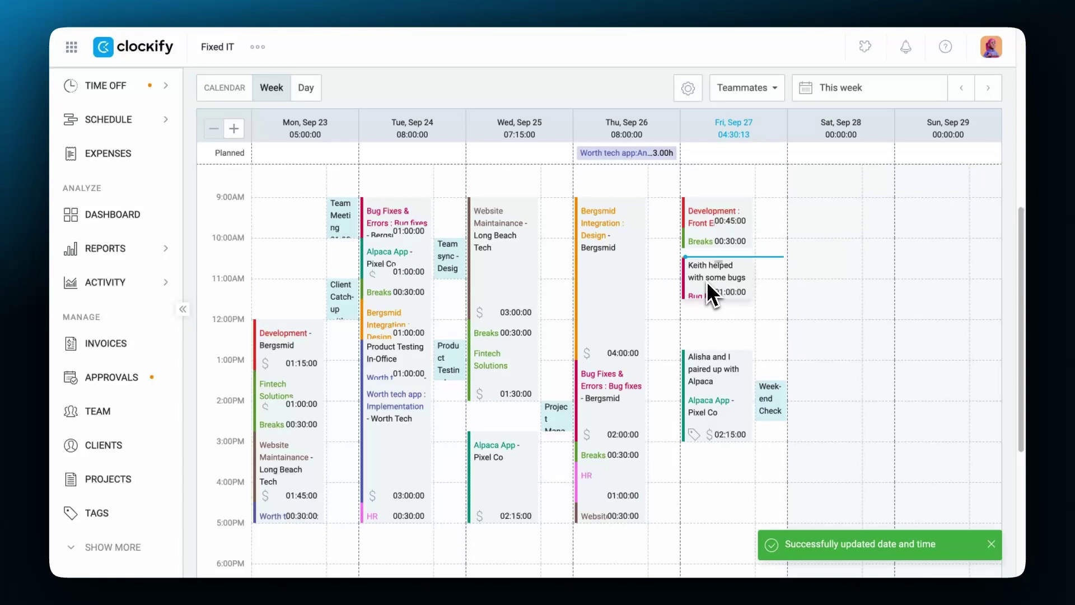
left_click_drag(476, 276, 286, 271)
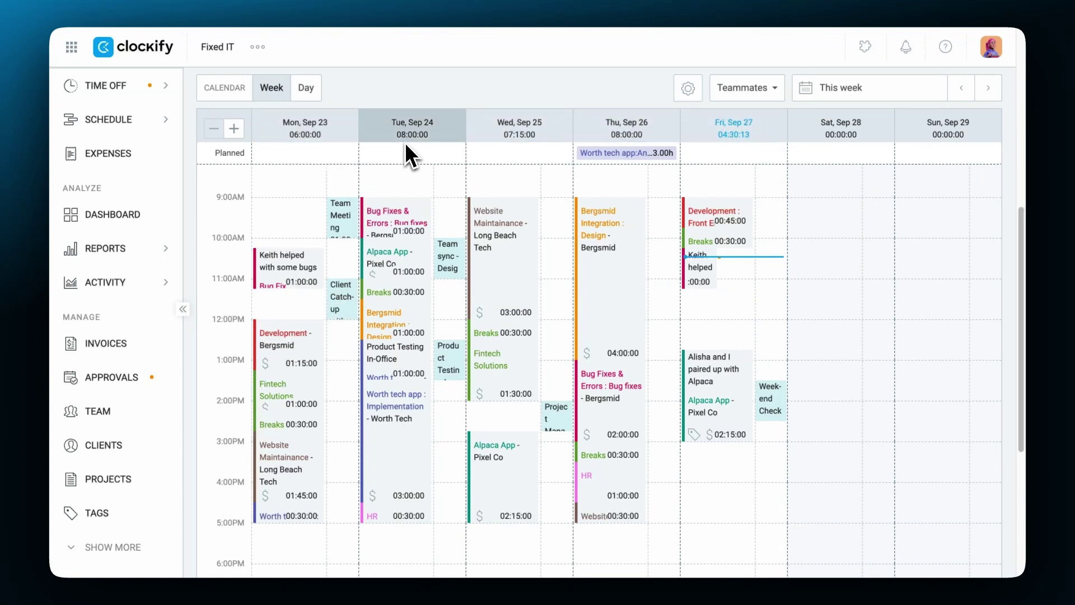
- Return to the week view and zoom the time scale to half-hour rows
left_click(314, 97)
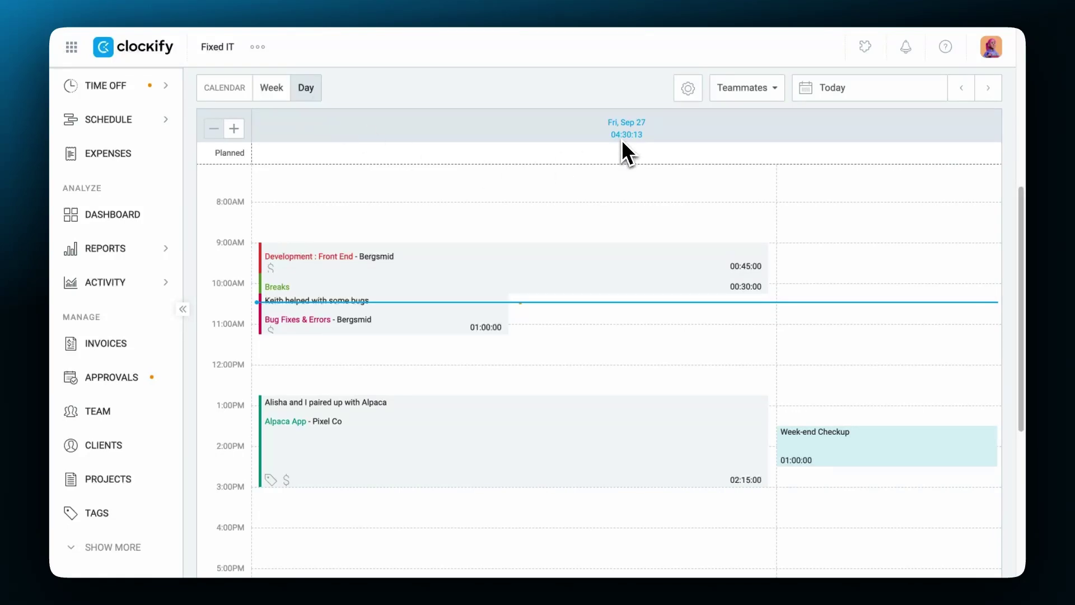
left_click(274, 94)
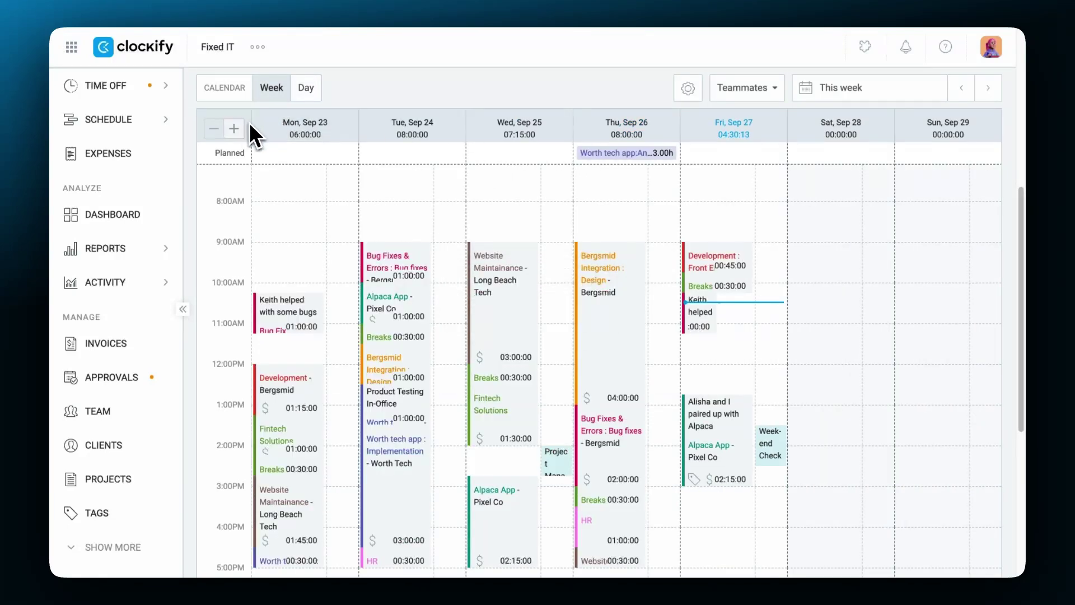
left_click(234, 129)
scroll(506, 328, "down", 5)
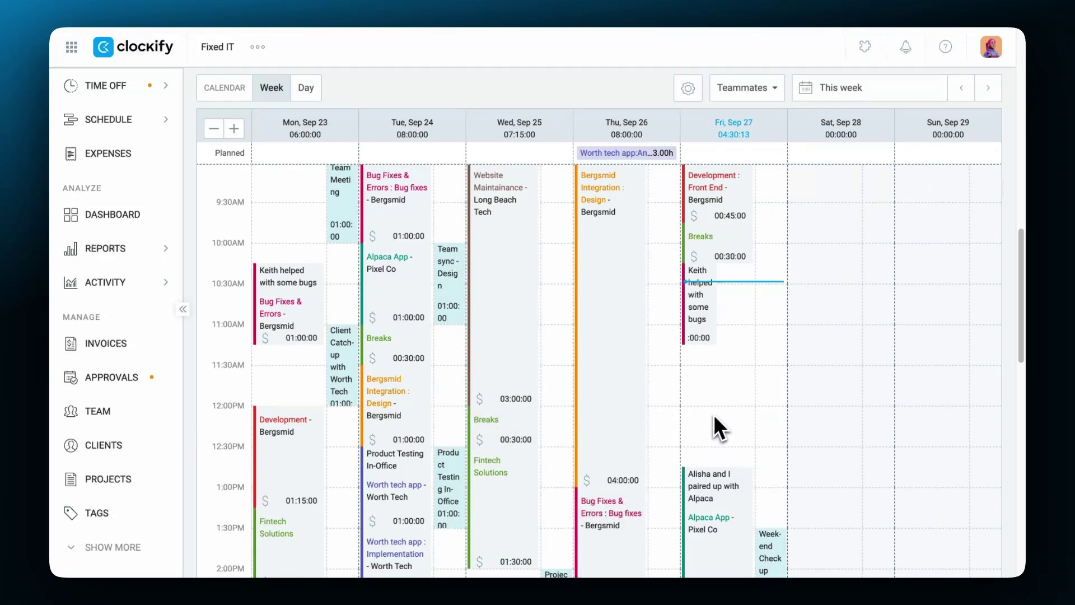
- Turn on Show working days only in the calendar settings
left_click(690, 95)
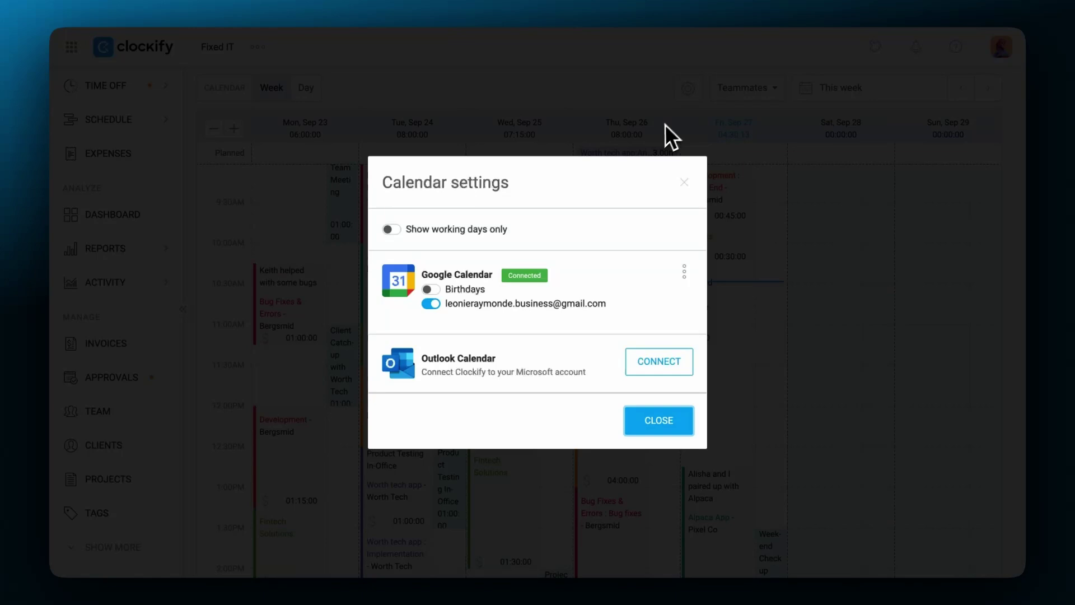
left_click(439, 230)
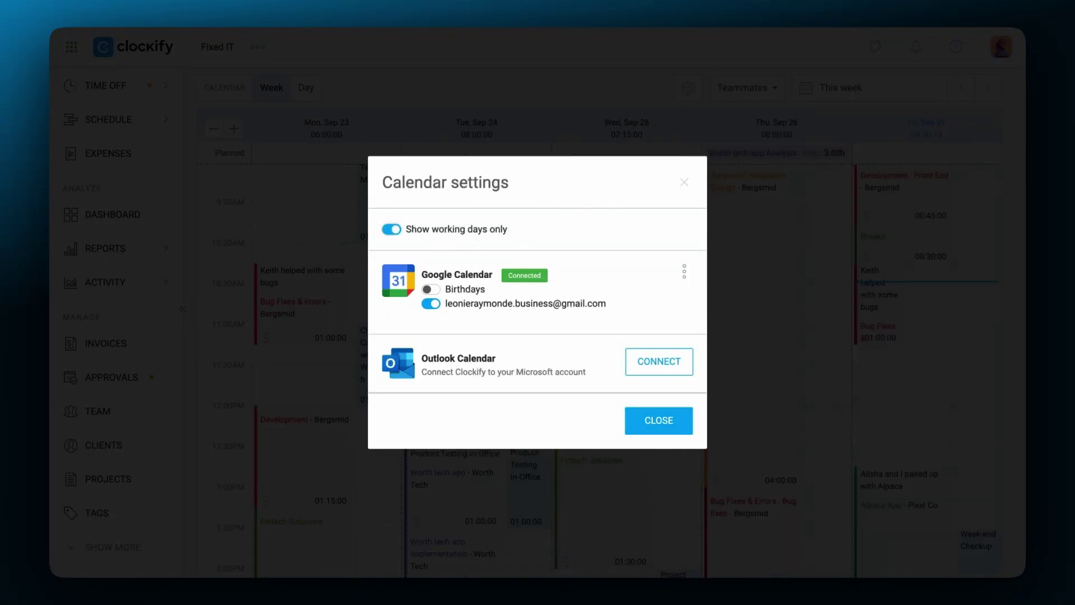
left_click(659, 419)
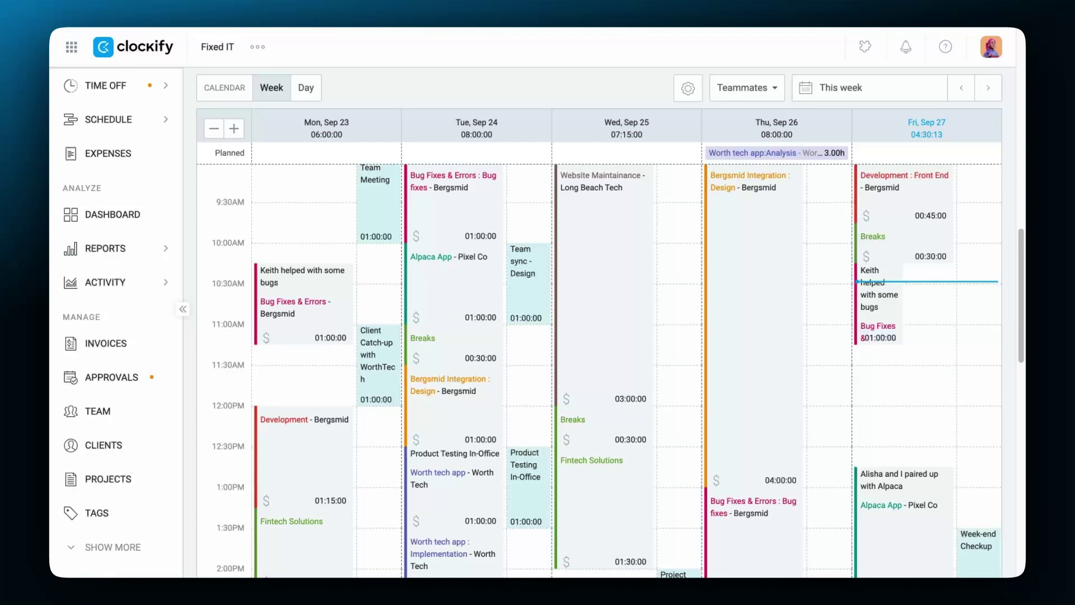
- Open the Working days choice in your own team member profile
left_click(966, 430)
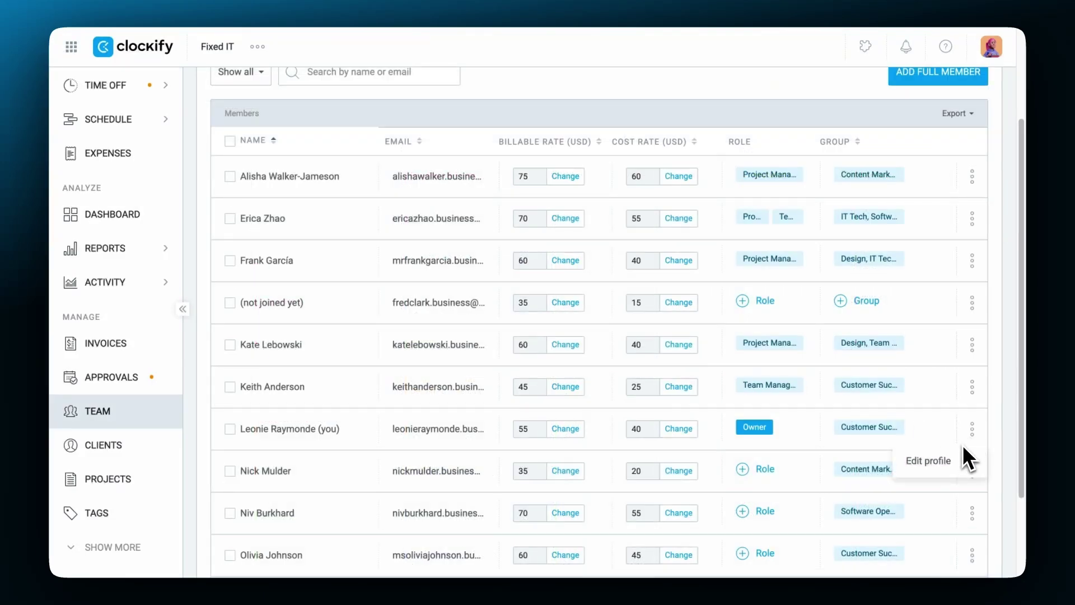
left_click(960, 457)
scroll(586, 358, "down", 2)
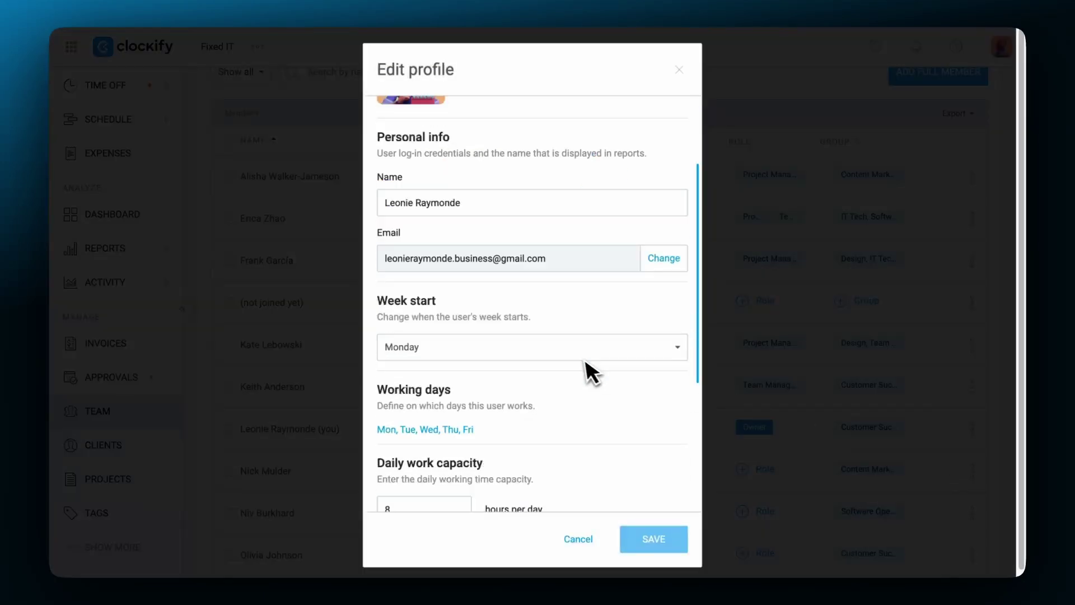
scroll(585, 359, "down", 2)
left_click(438, 283)
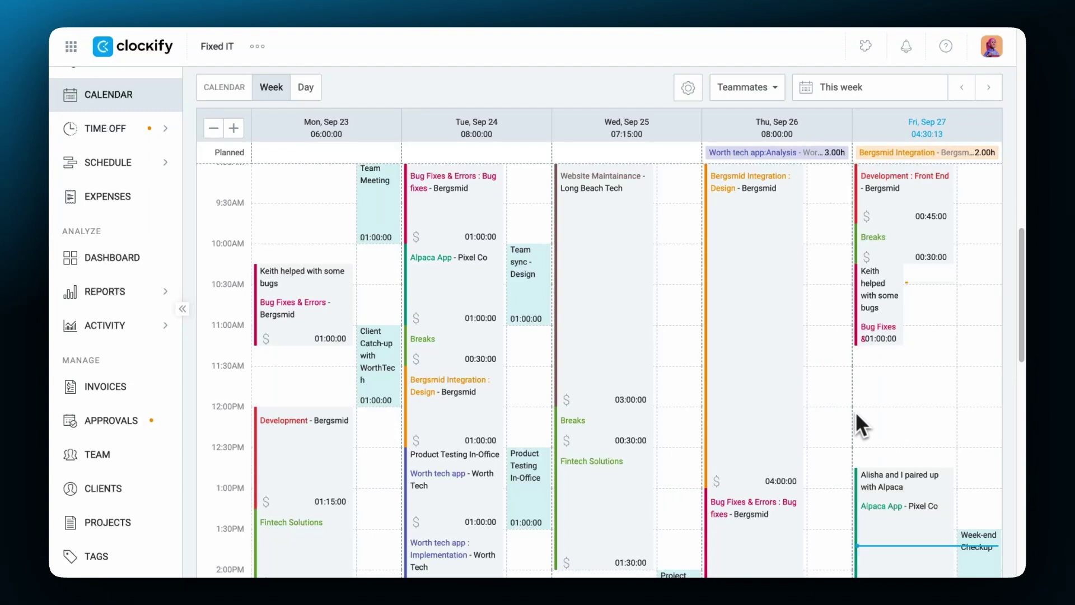
- Check the previous week, return to this week, and show an active teammate's calendar
left_click(962, 96)
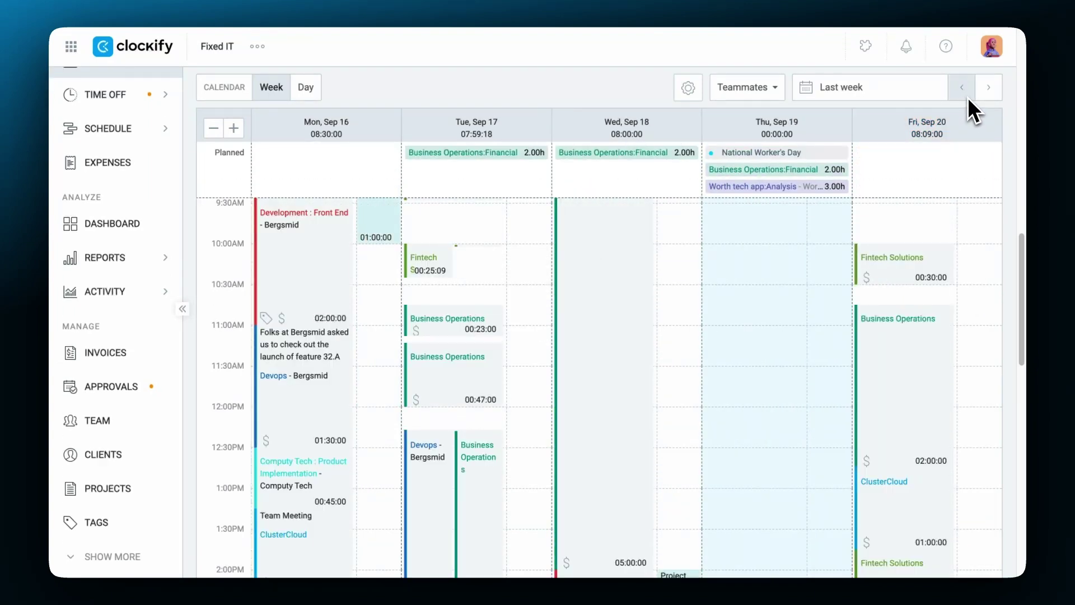
left_click(985, 93)
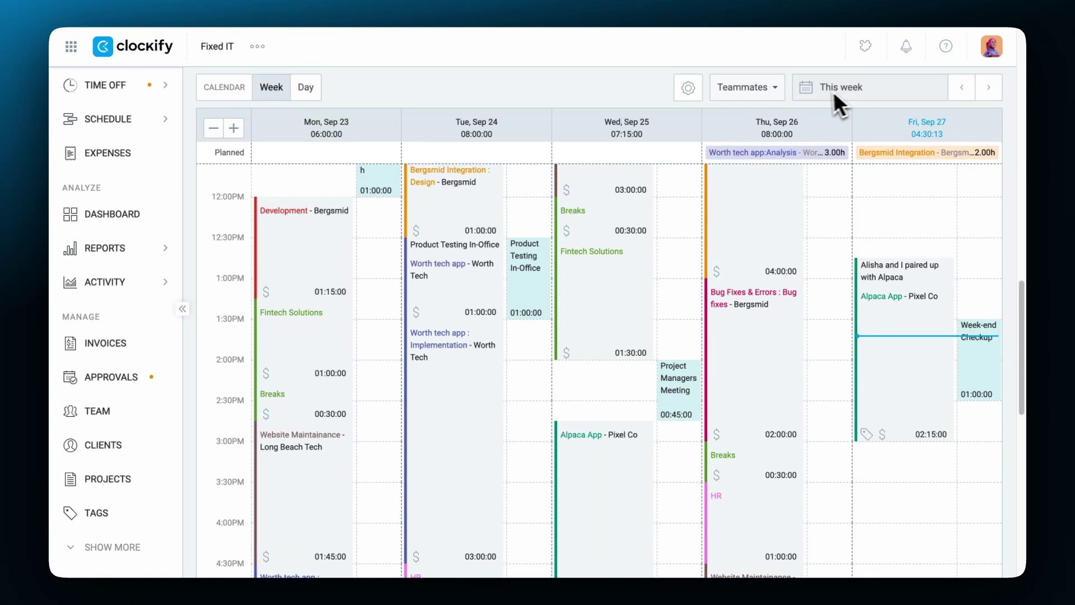
left_click(771, 93)
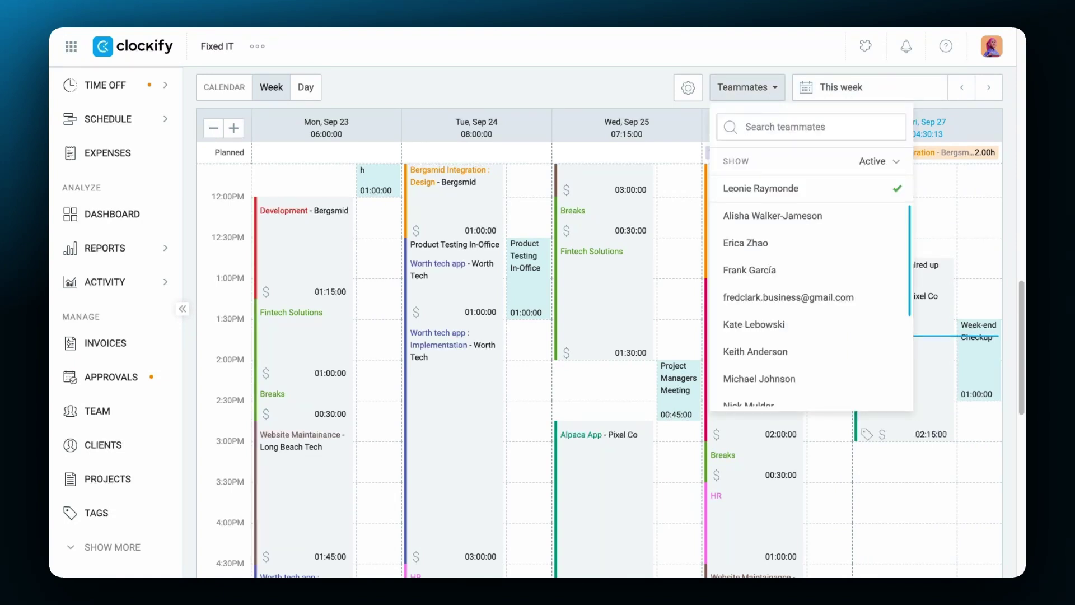
left_click(878, 161)
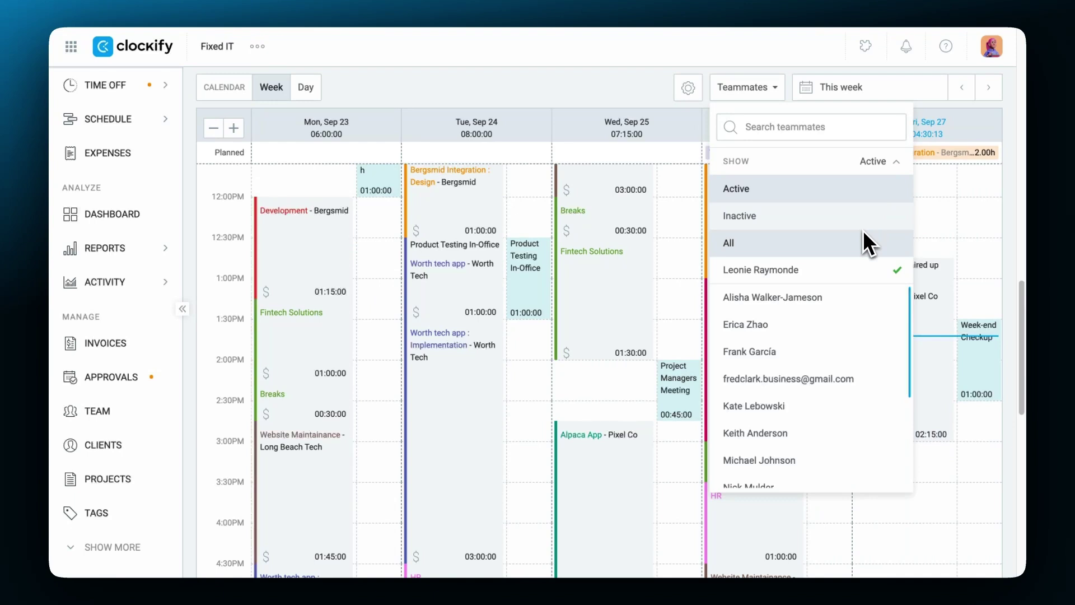
left_click(878, 164)
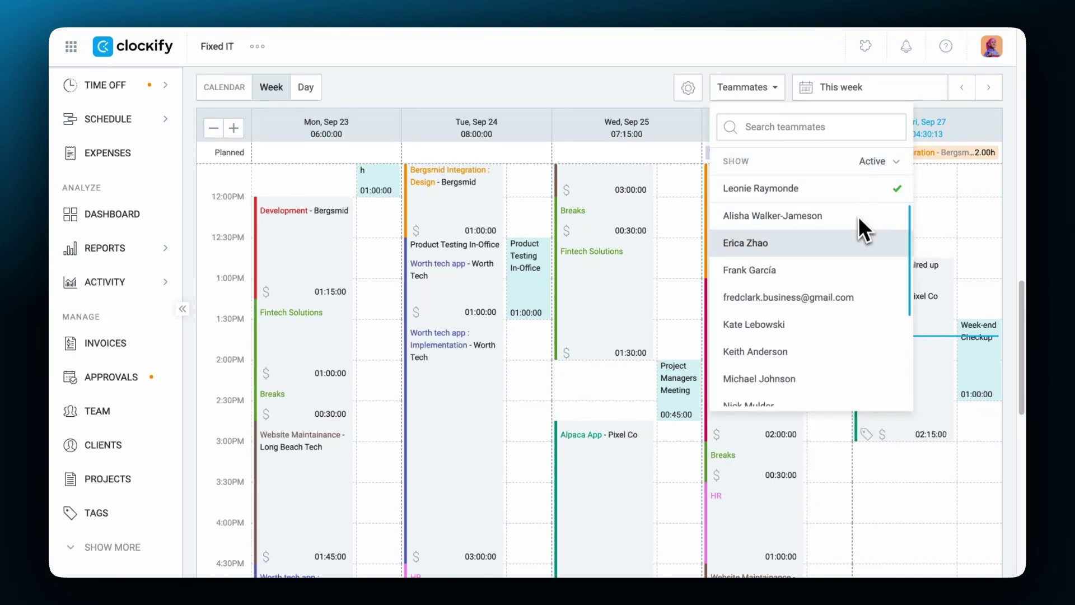
left_click(816, 353)
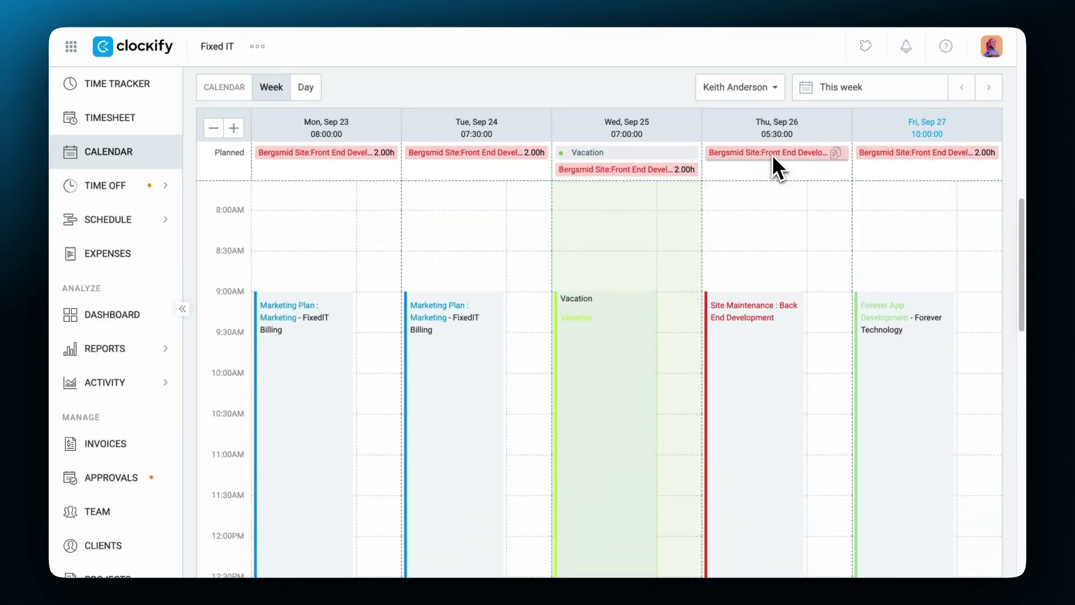
mouse_move(479, 151)
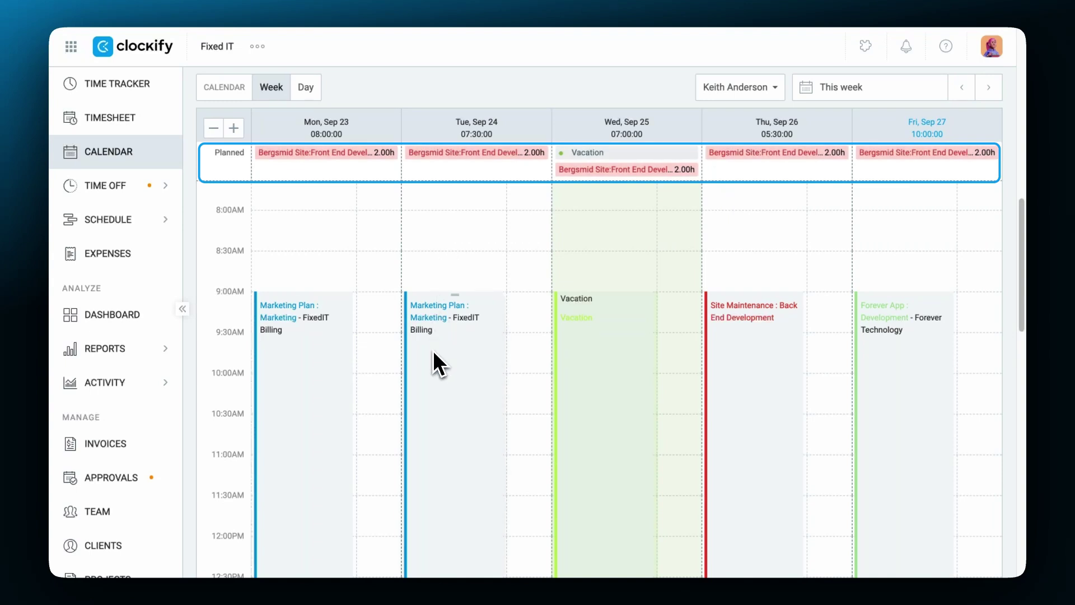
left_click(723, 96)
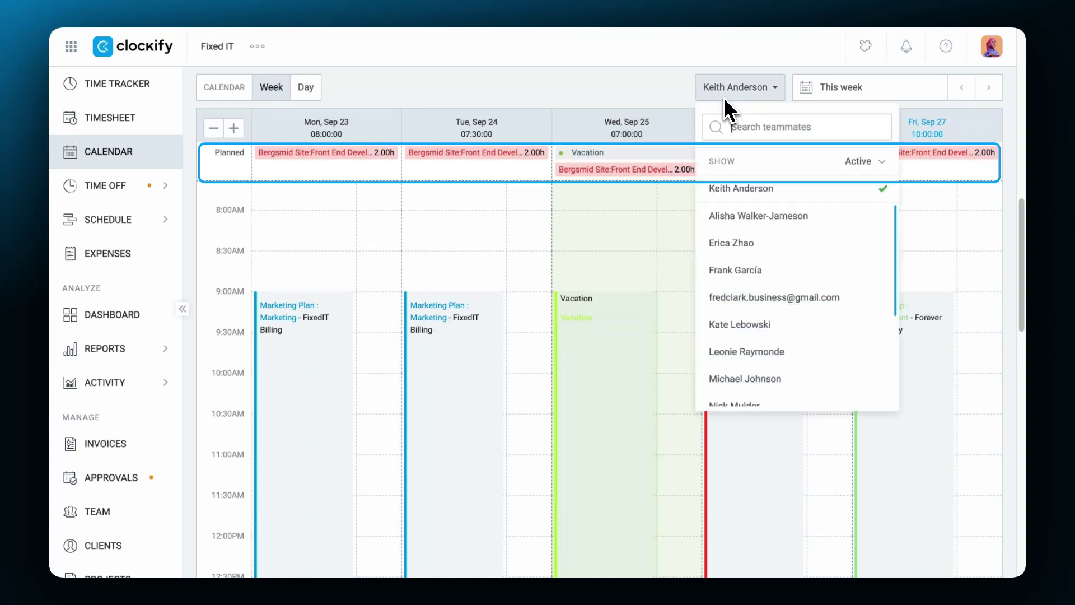
- On another teammate's calendar, copy Tuesday's planned work as a 7a–3p time entry
left_click(744, 263)
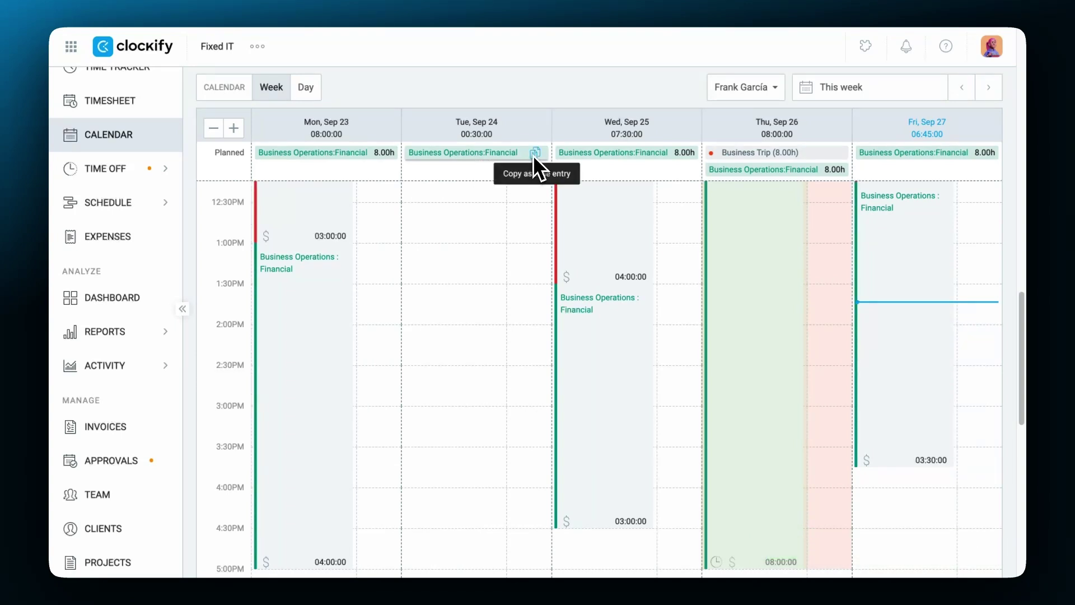
left_click(534, 155)
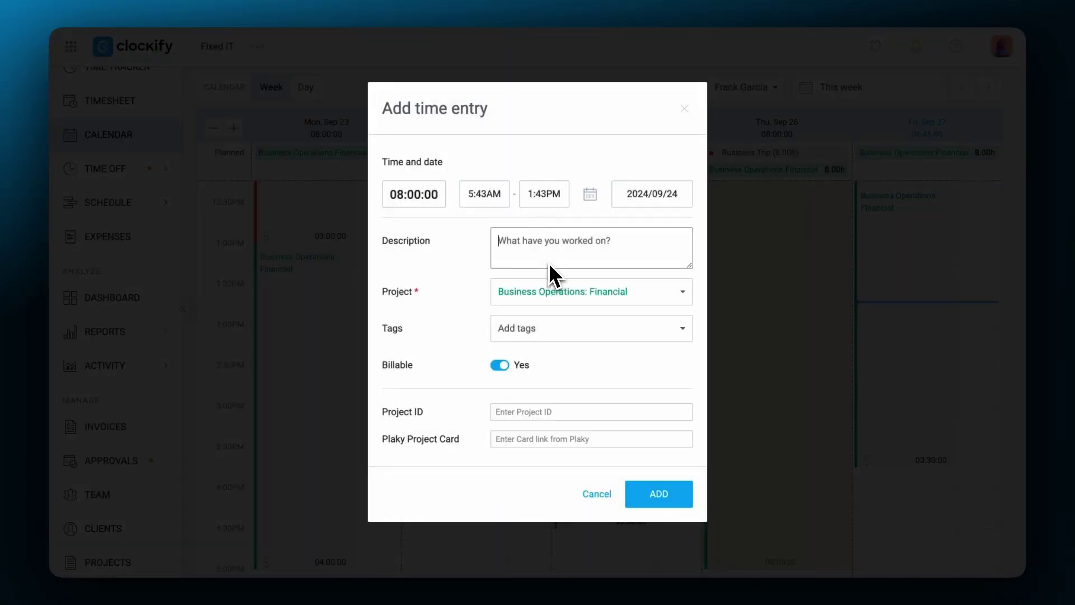
left_click(476, 194)
type("7a")
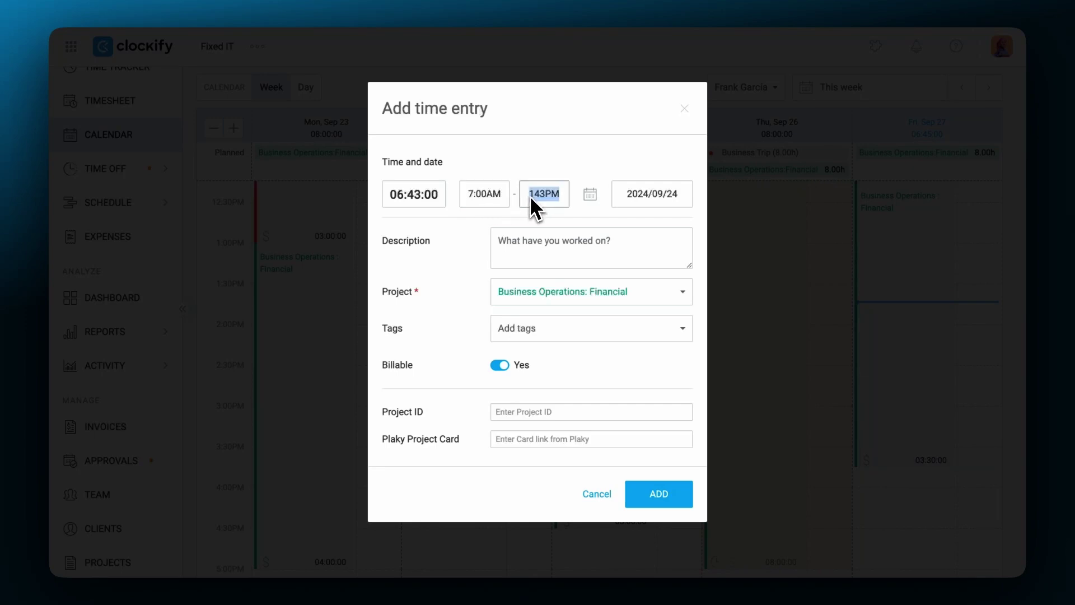
type("3p")
left_click(650, 491)
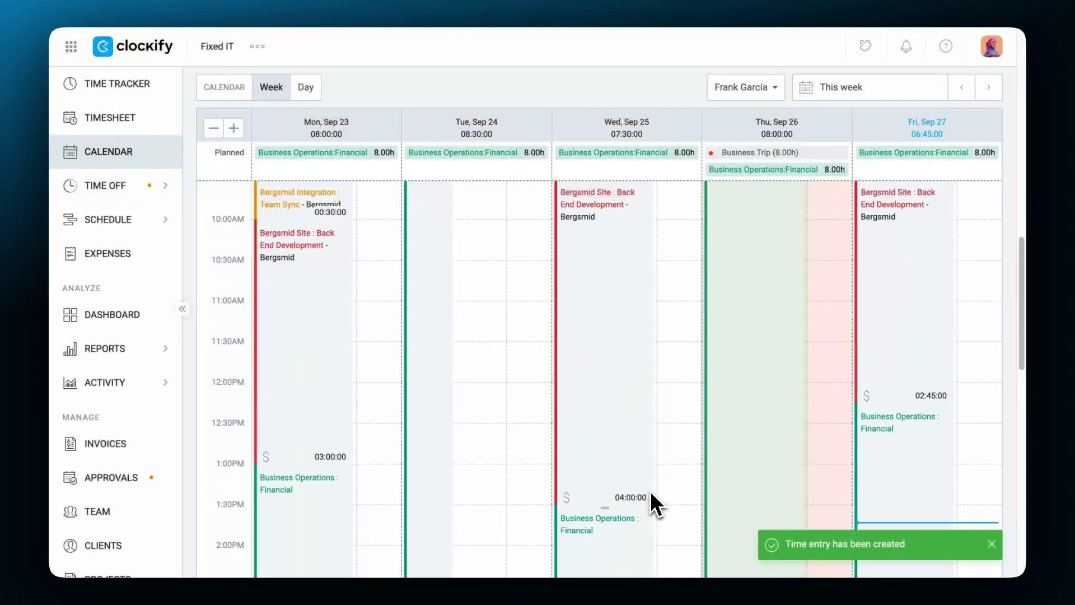
- Drag the new Tuesday entry later in the day, then view another teammate's calendar
left_click_drag(428, 370, 442, 490)
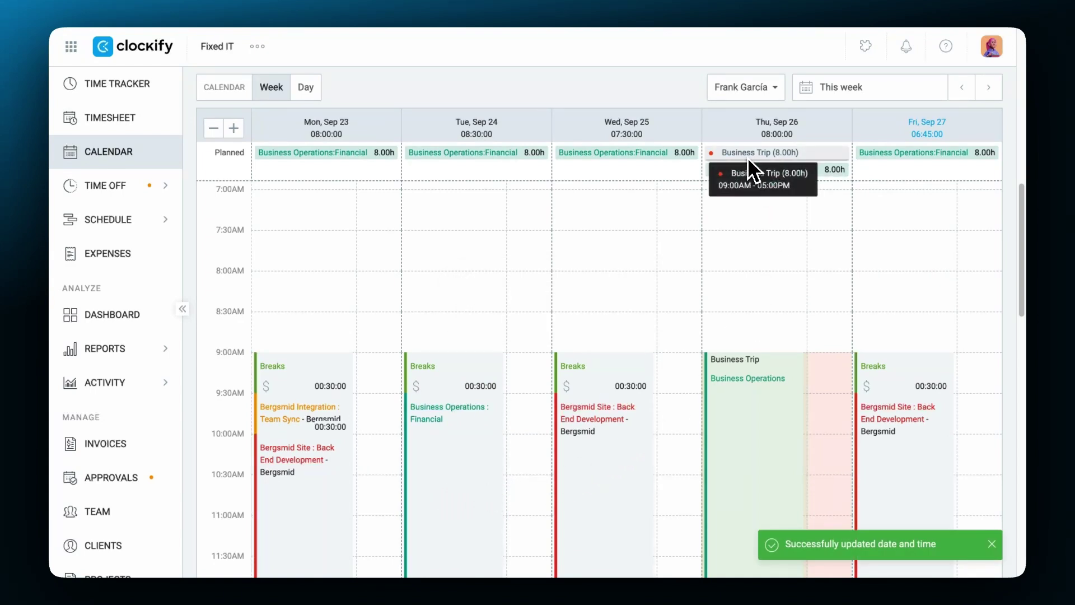
left_click(761, 93)
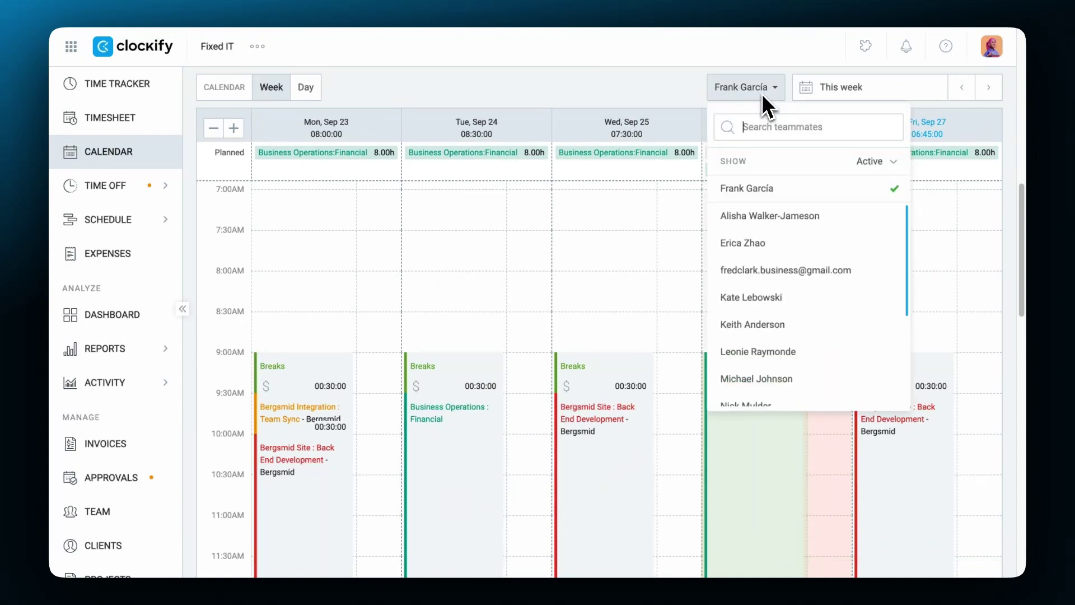
left_click(775, 324)
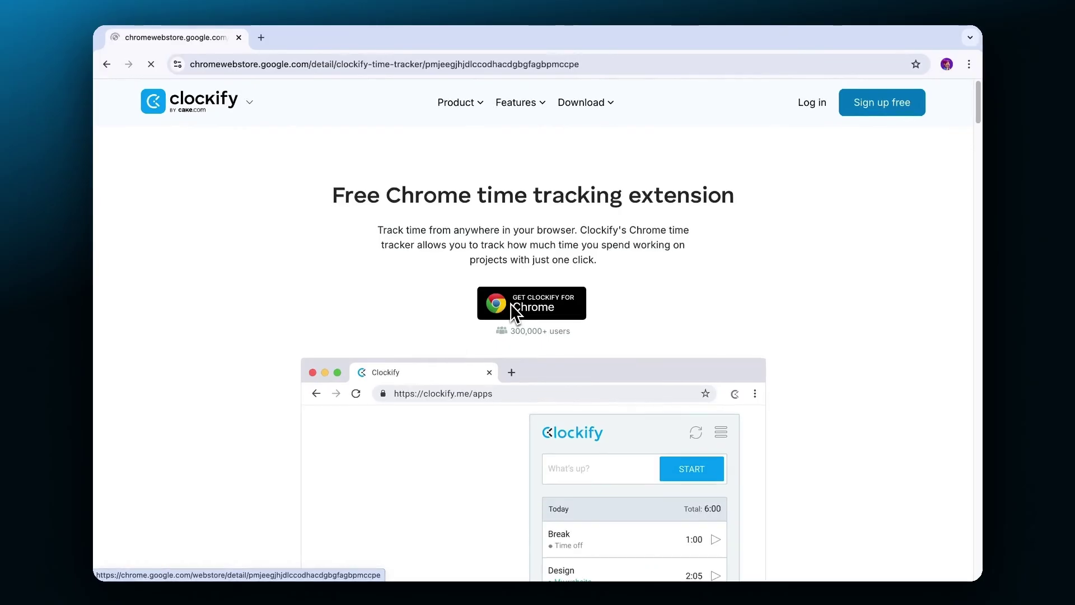
- Install the Clockify Time Tracker extension from the Chrome Web Store
left_click(801, 158)
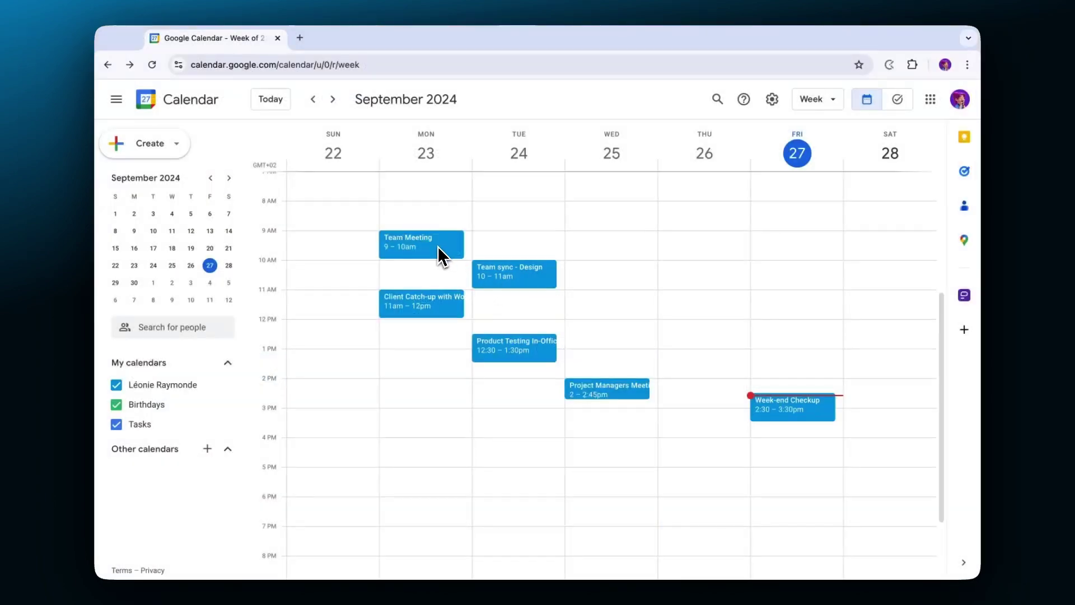
left_click(442, 253)
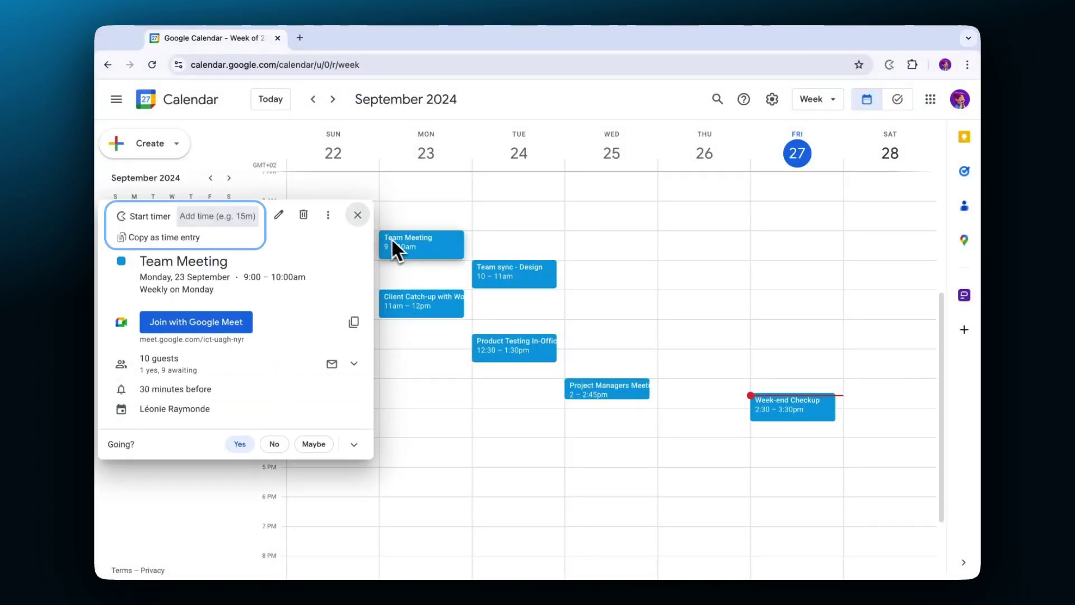
- Time the Team Meeting under Business Operations: Design, then stop the timer from the extension
left_click(147, 214)
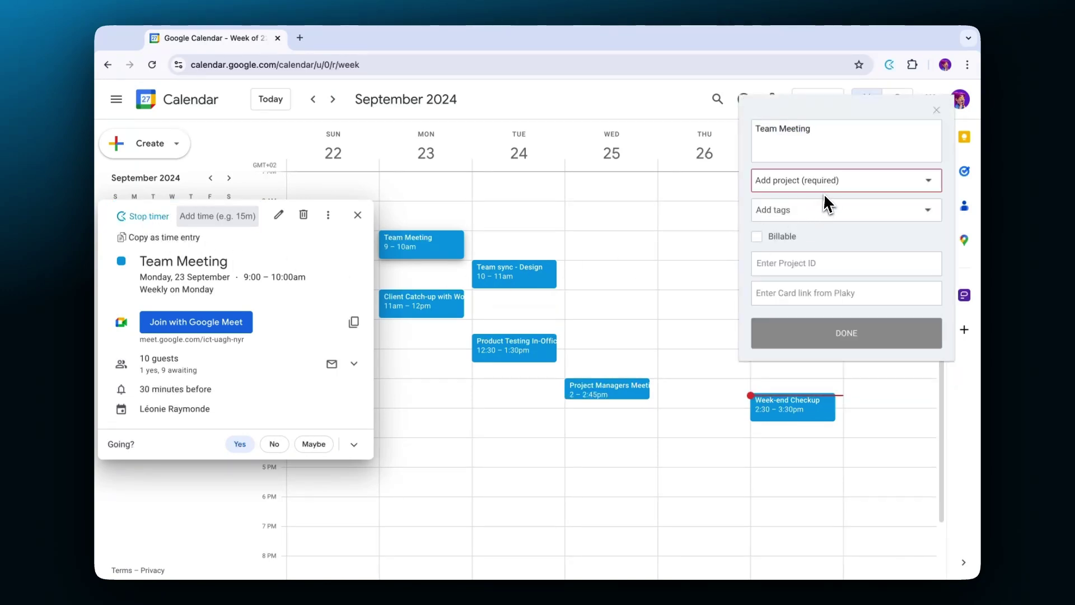
left_click(824, 187)
left_click(863, 288)
left_click(866, 306)
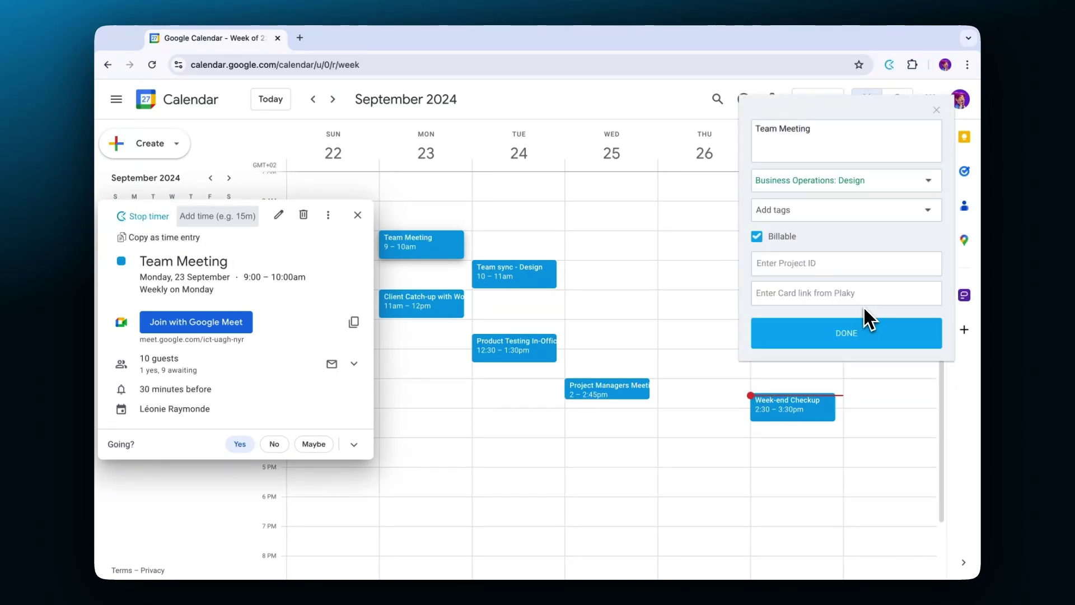
left_click(877, 331)
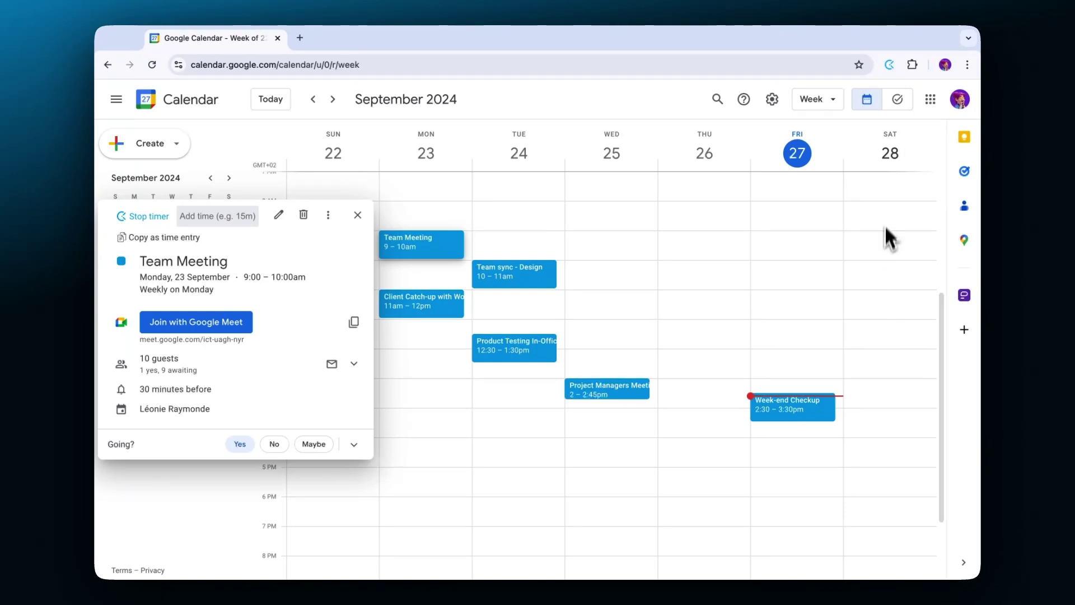
left_click(889, 64)
left_click(862, 135)
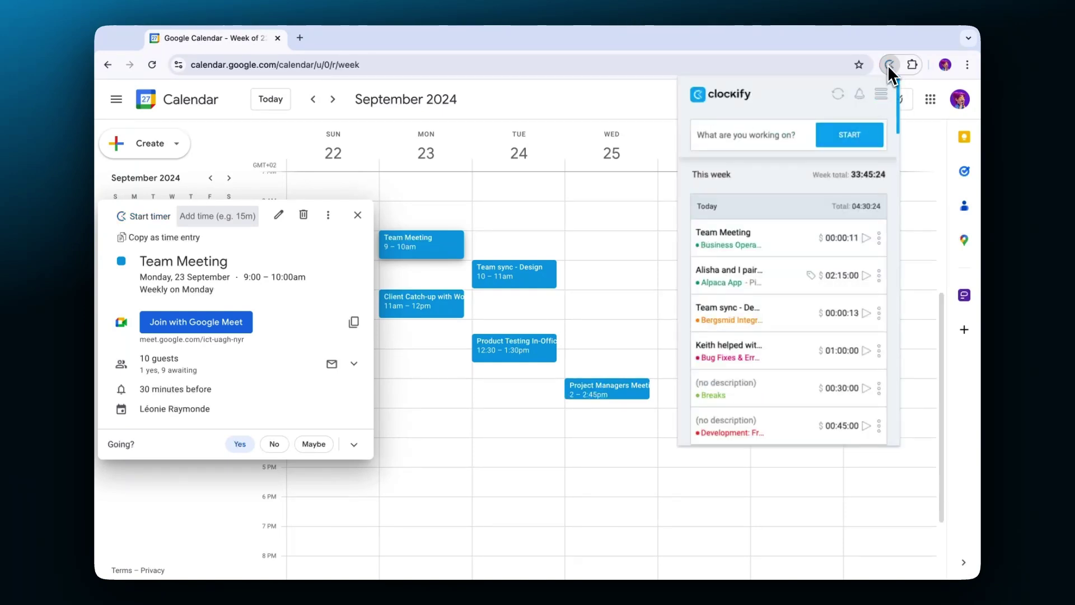
left_click(888, 65)
- Copy Week-end Checkup as a time entry assigned to the Firestarter app project
left_click(785, 407)
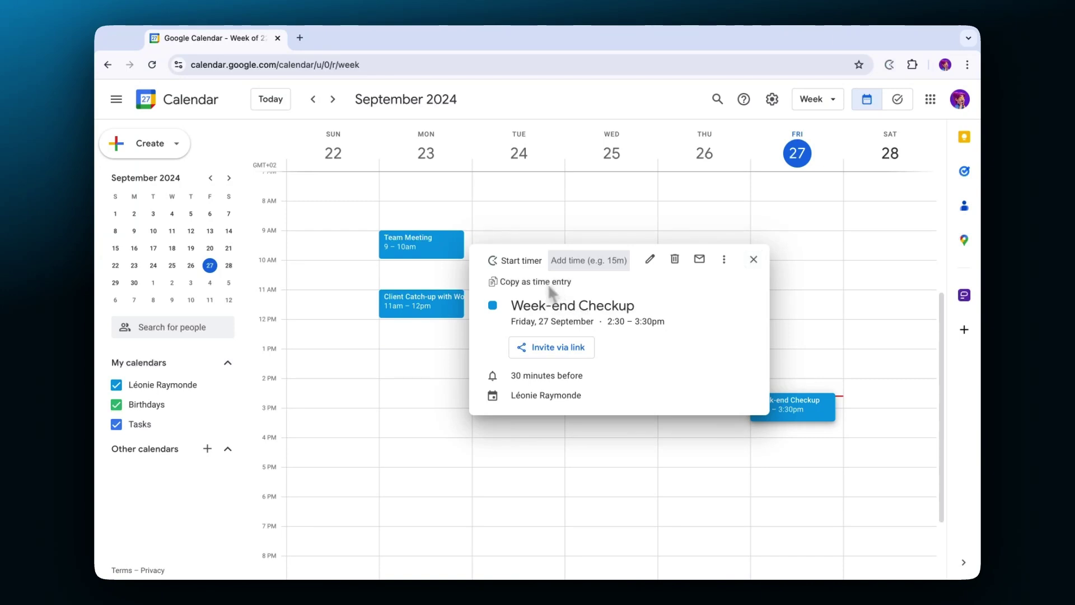
left_click(546, 281)
left_click(848, 229)
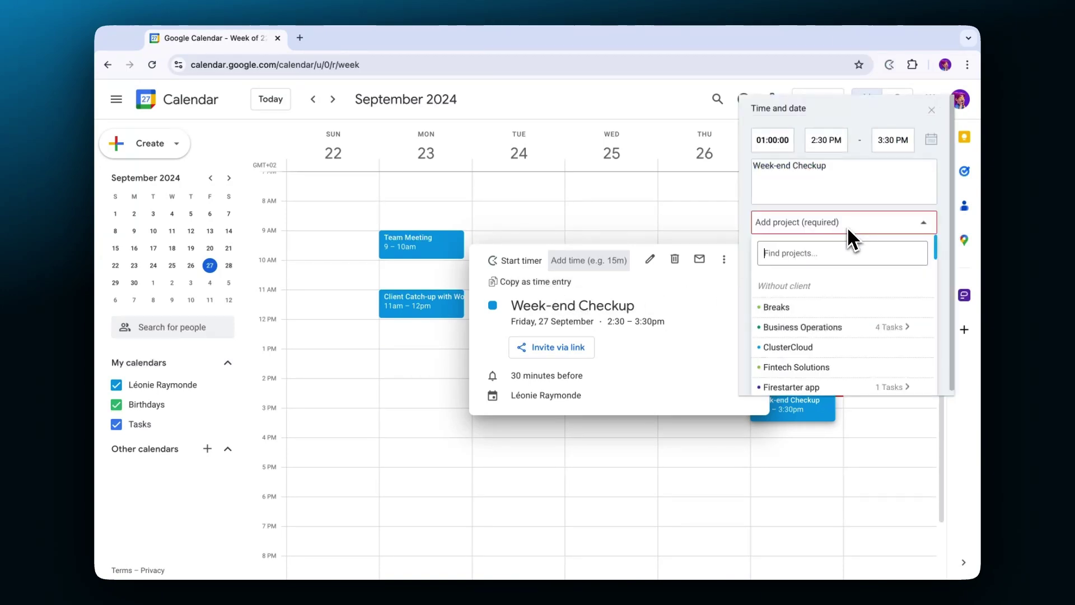
left_click(895, 385)
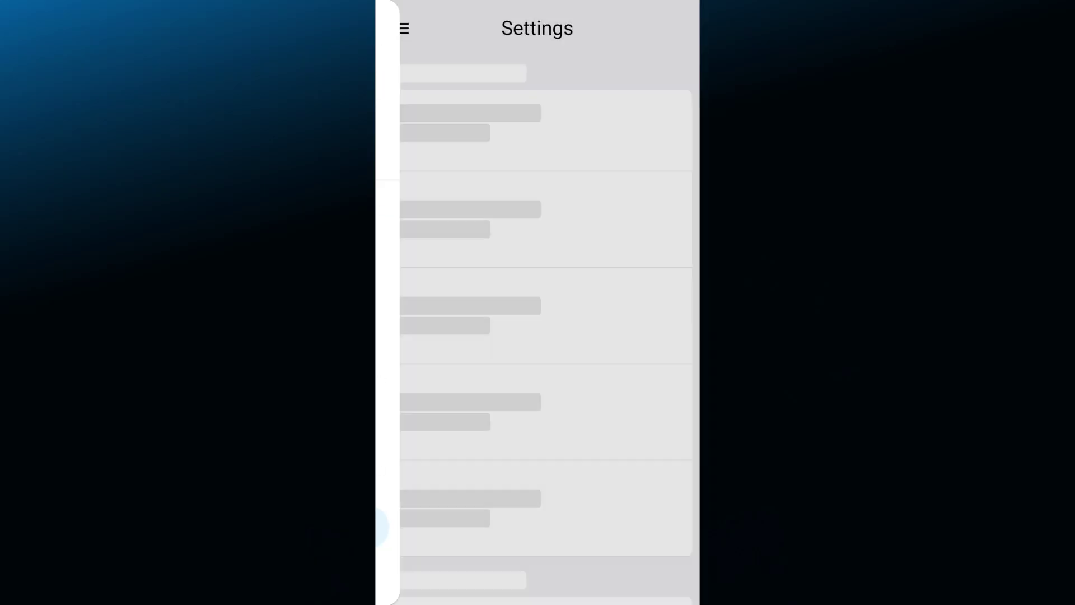
- Turn on Connect with your calendar and allow Clockify access to the phone's calendar
scroll(538, 302, "down", 5)
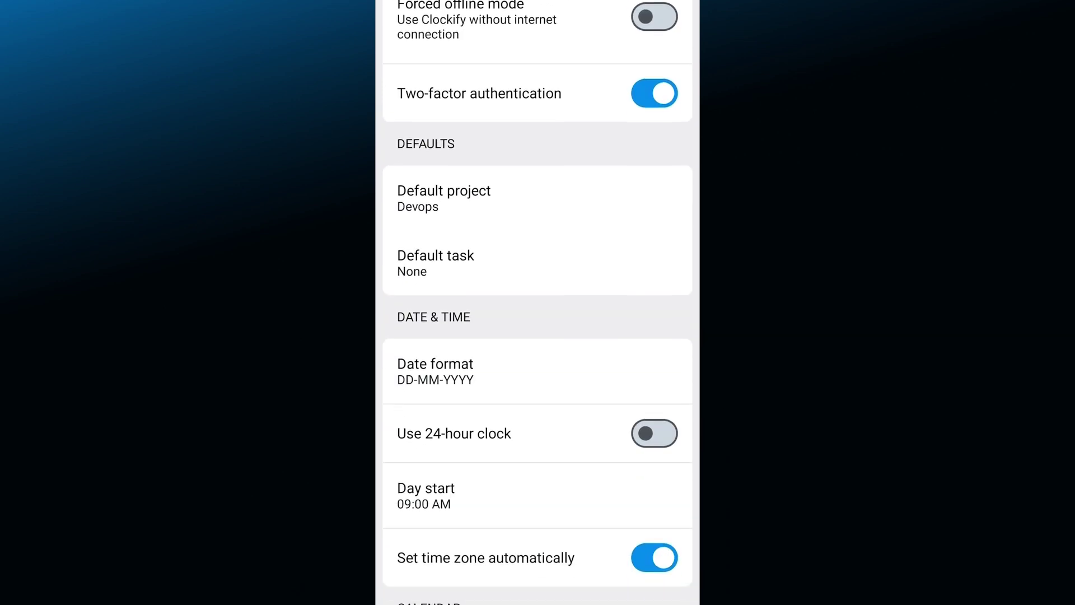
scroll(538, 302, "down", 4)
left_click(456, 396)
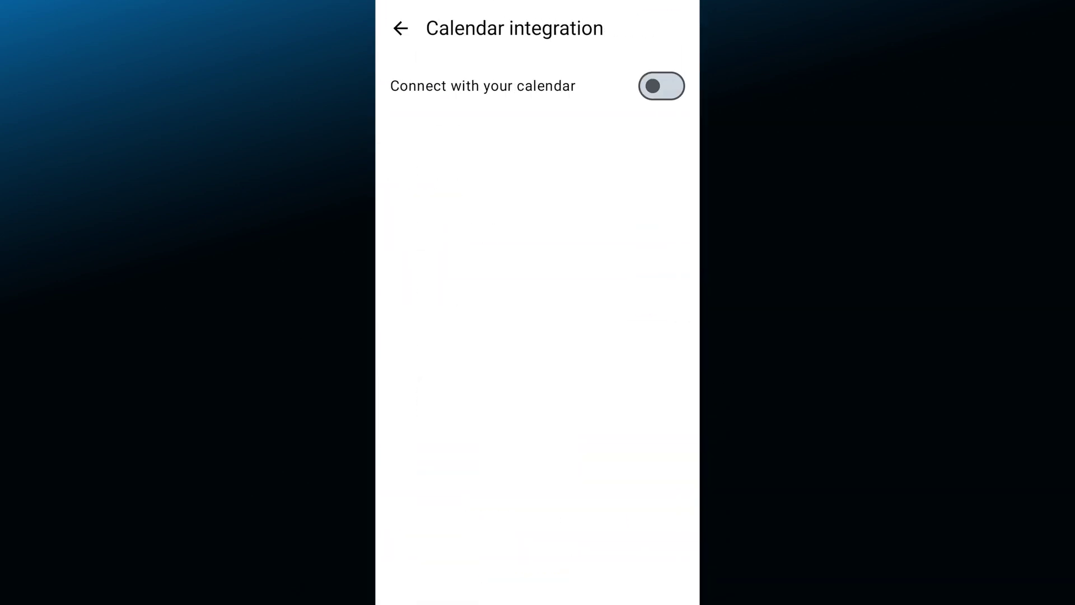
left_click(660, 85)
left_click(650, 576)
left_click(411, 405)
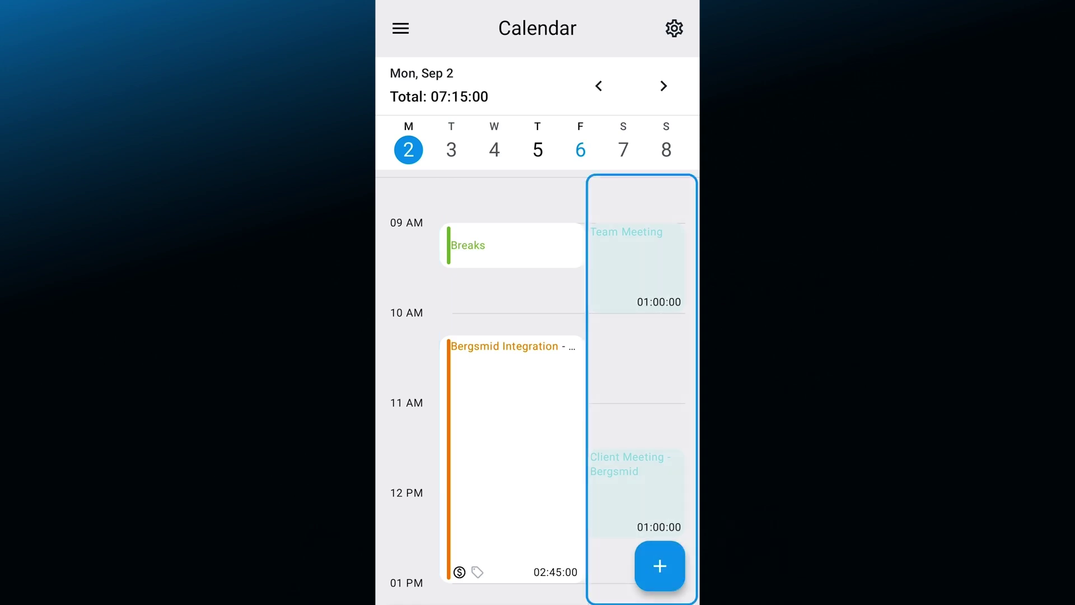
- Start a timer from the Team sync event on Wednesday, Sep 4
scroll(515, 392, "down", 5)
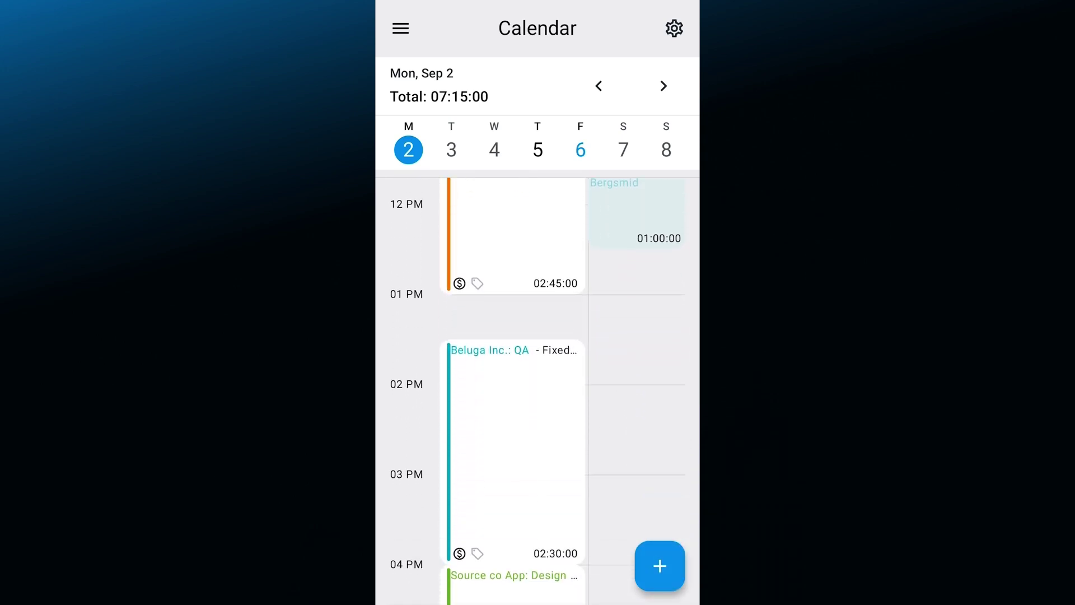
left_click(494, 149)
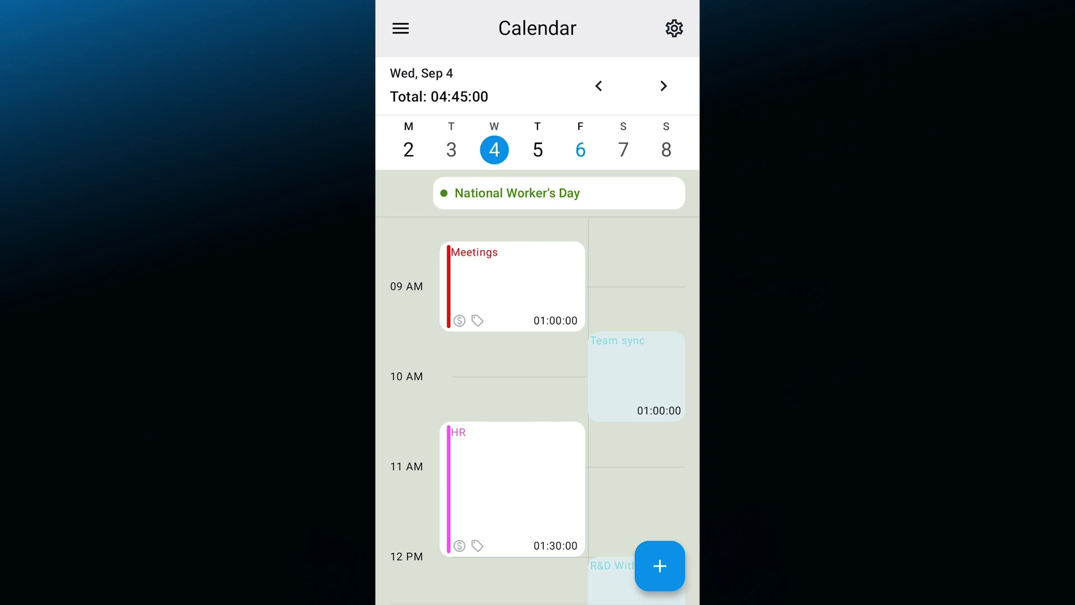
left_click(636, 375)
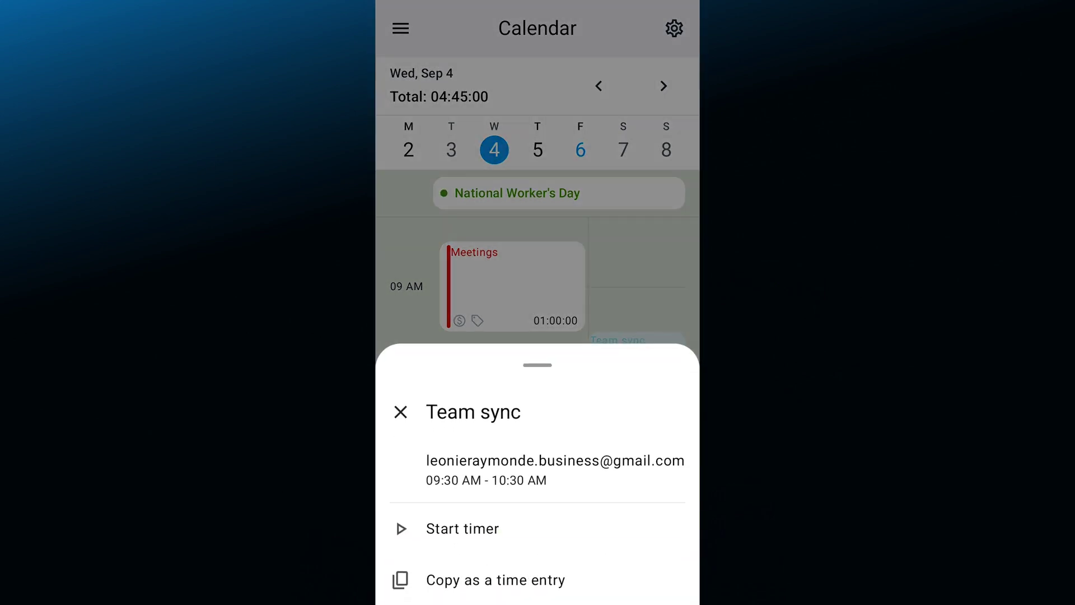
left_click(463, 529)
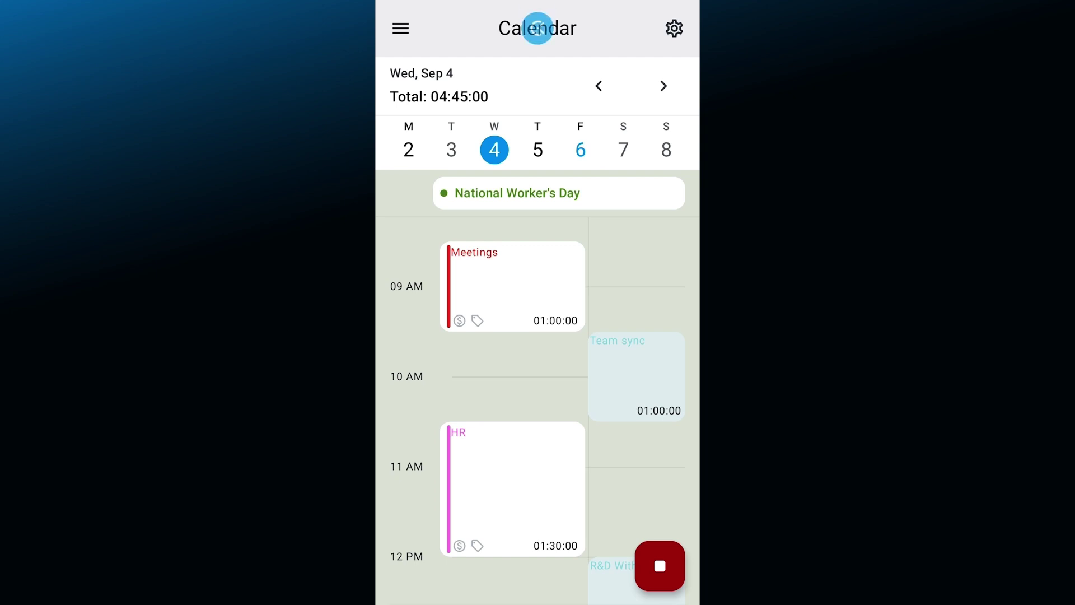
- Start a timer on Tuesday's planned Business Operations work and show Scheduled assignments on the mobile calendar
scroll(538, 400, "down", 3)
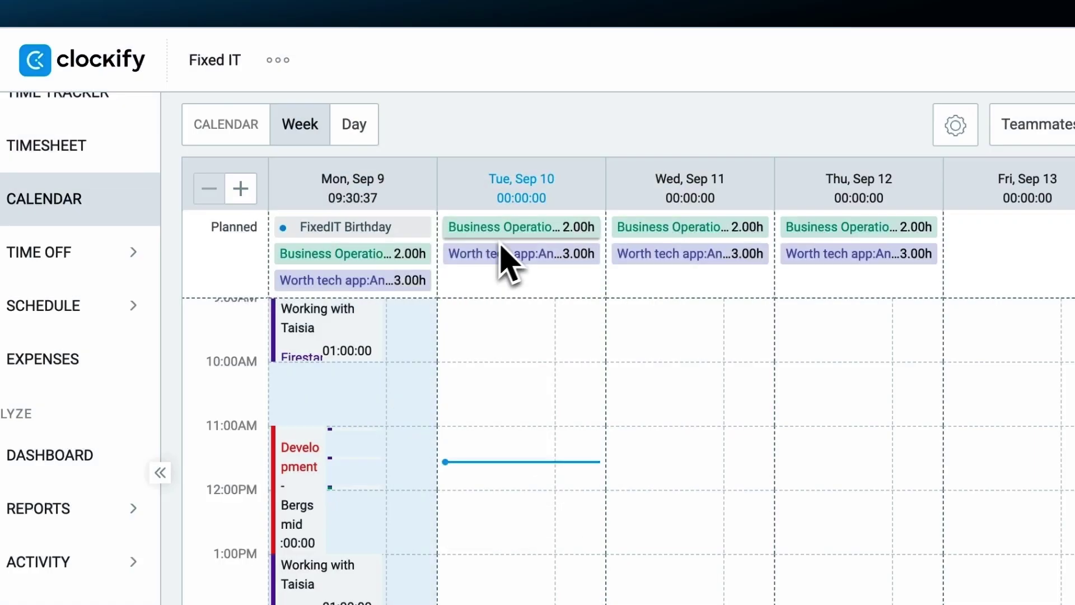
left_click(556, 226)
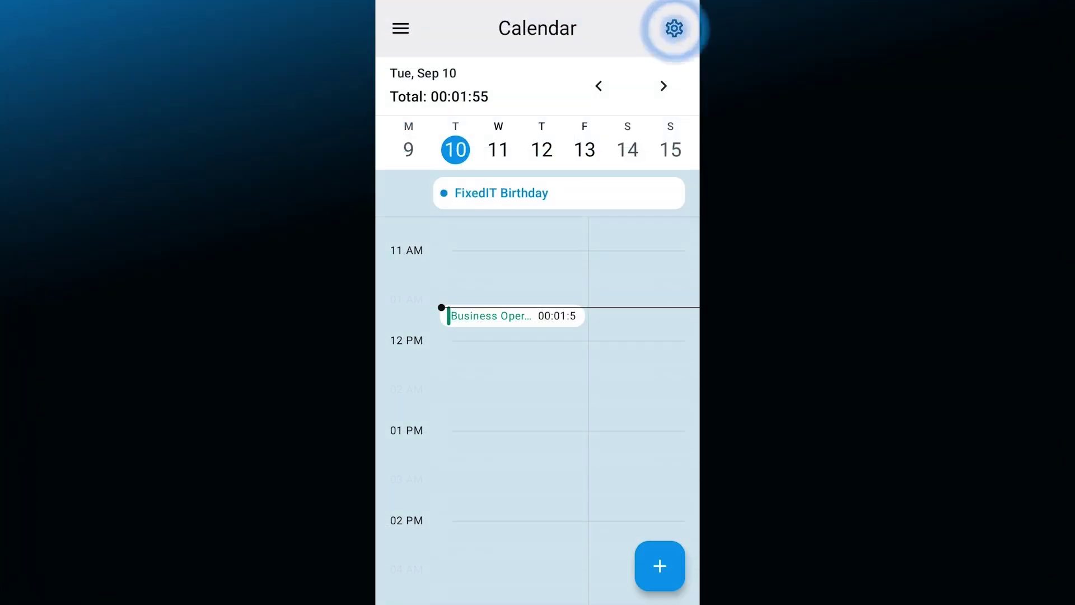
left_click(674, 28)
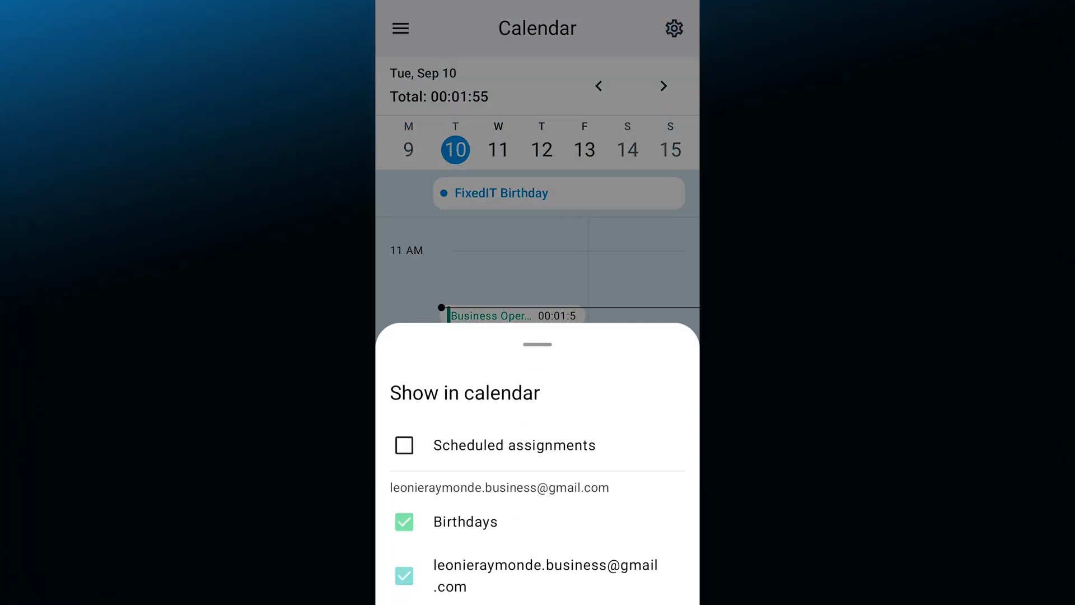
left_click(404, 445)
key("Escape")
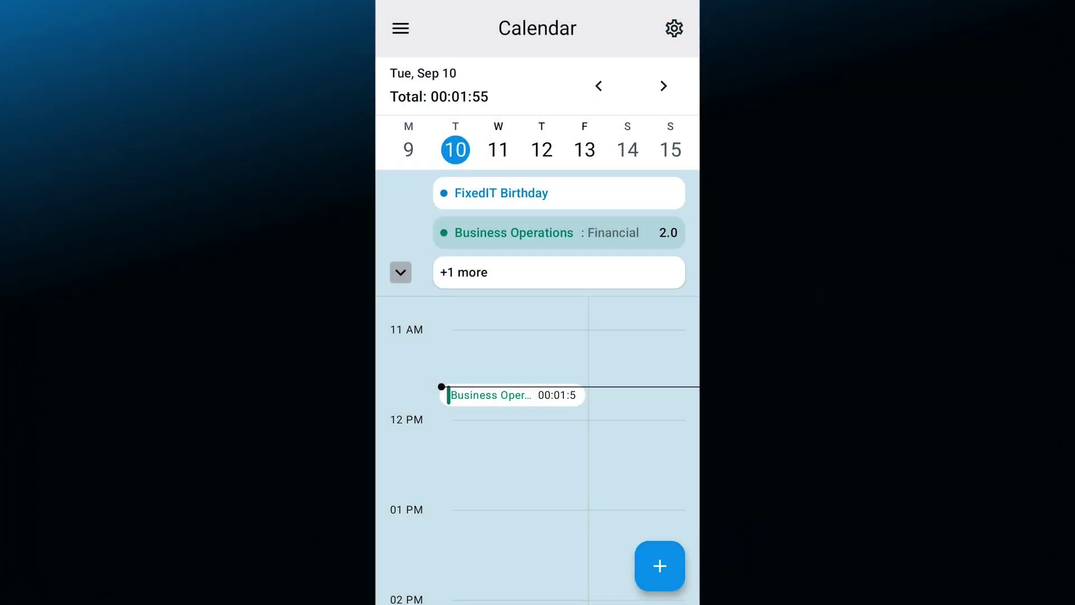
left_click(499, 149)
left_click(498, 233)
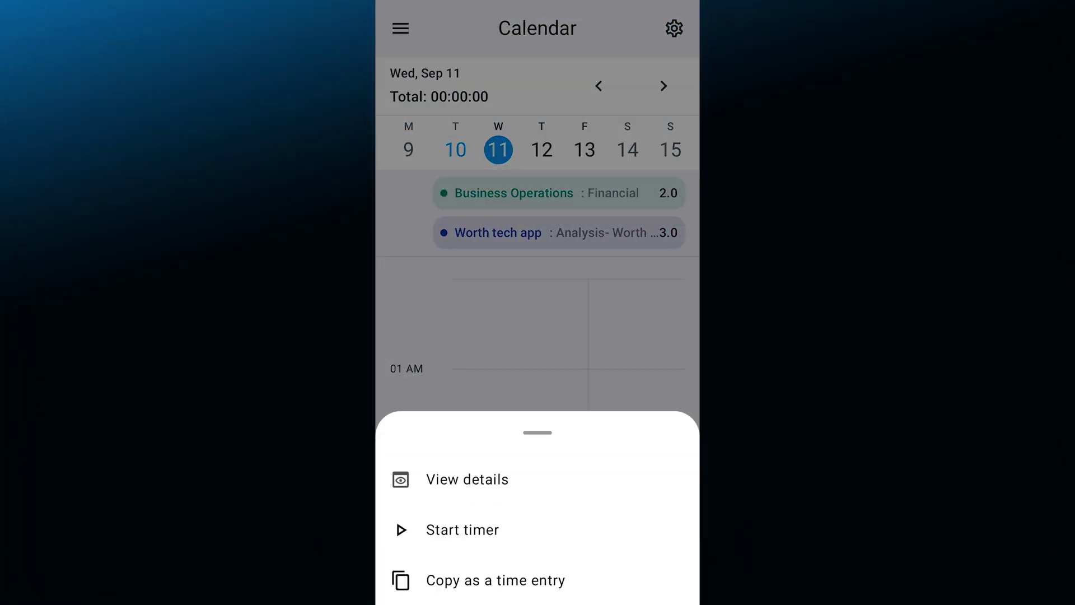
- Copy the assignment and save it as a 9:15–10:15 AM Devops - Bergsmid entry on Thu, Sep 5
left_click(495, 580)
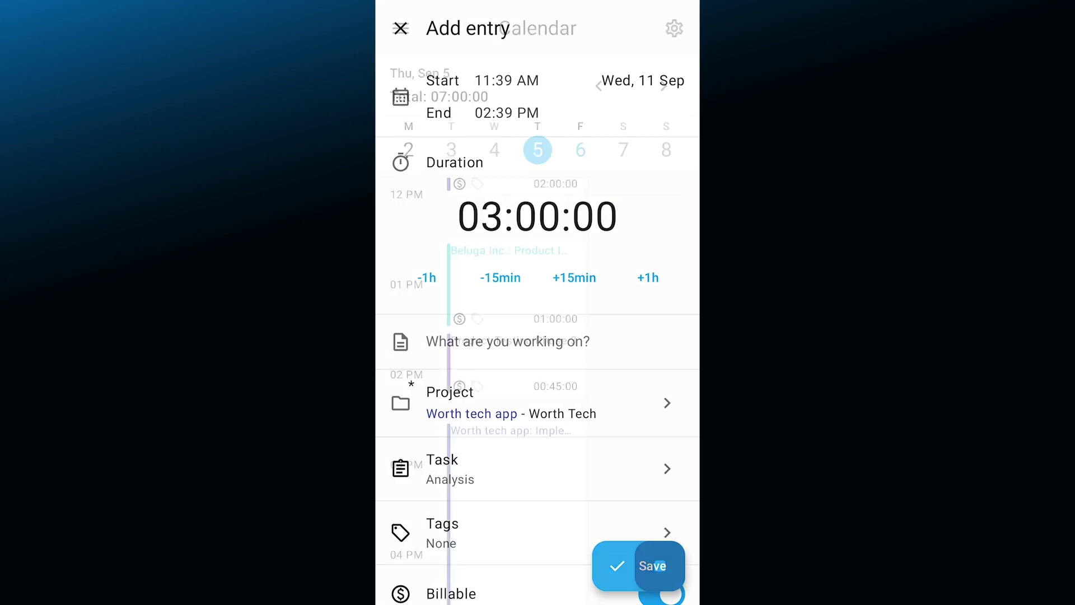
scroll(506, 338, "up", 3)
left_click(506, 338)
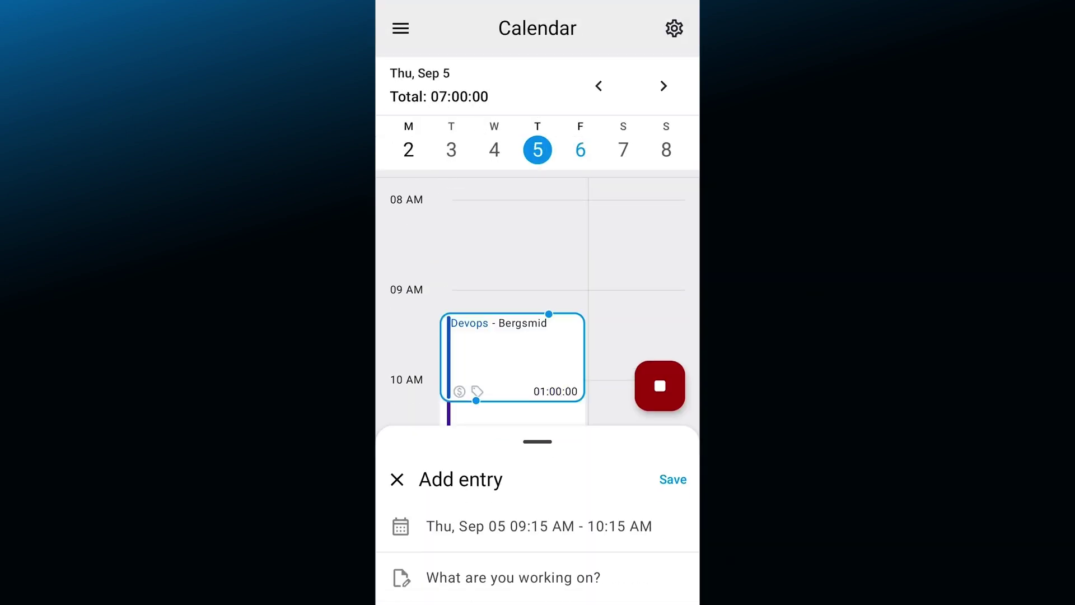
left_click(673, 479)
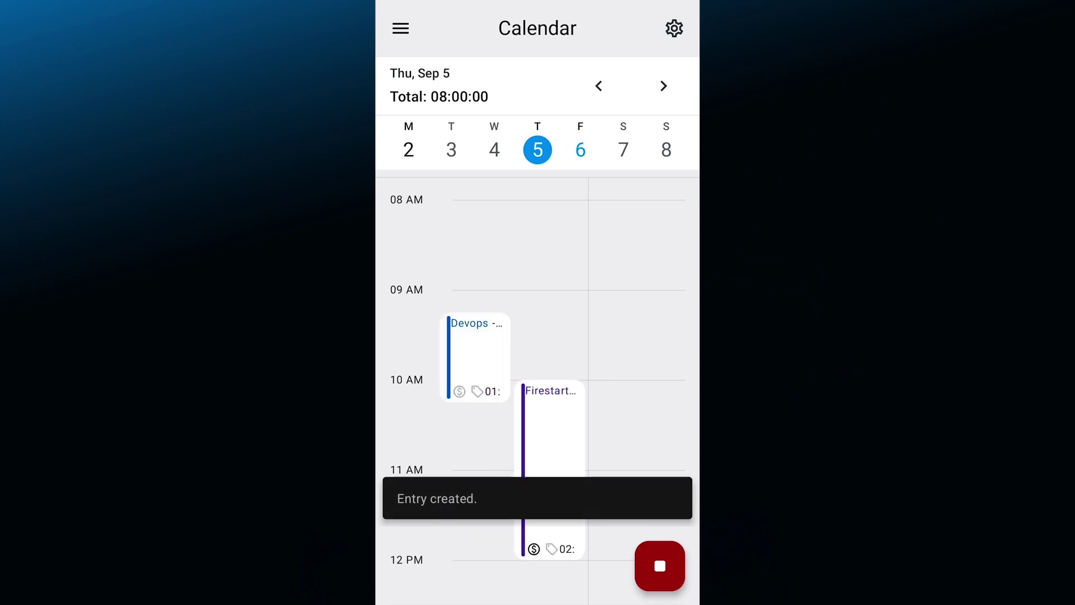